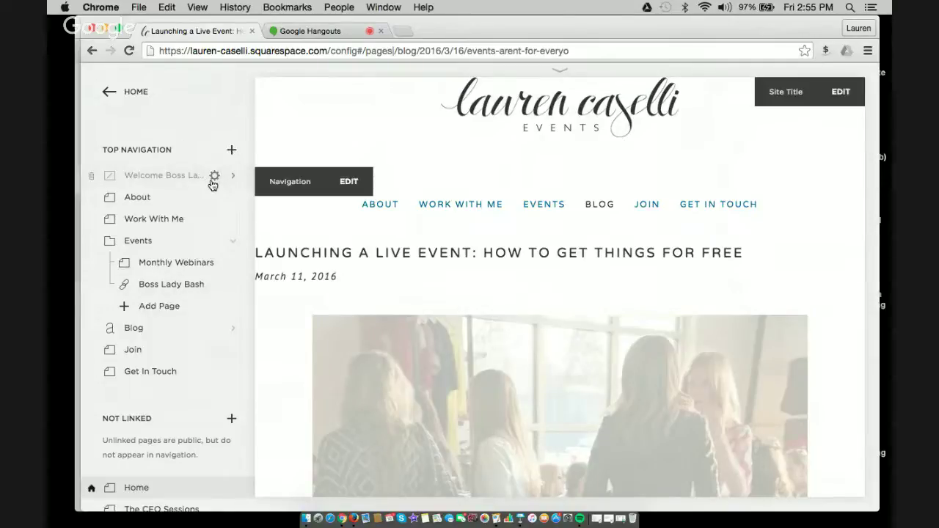
Open the Monthly Webinars page from the Events folder and show it in full-window preview.
scroll(221, 270, "down", 2)
scroll(222, 270, "down", 5)
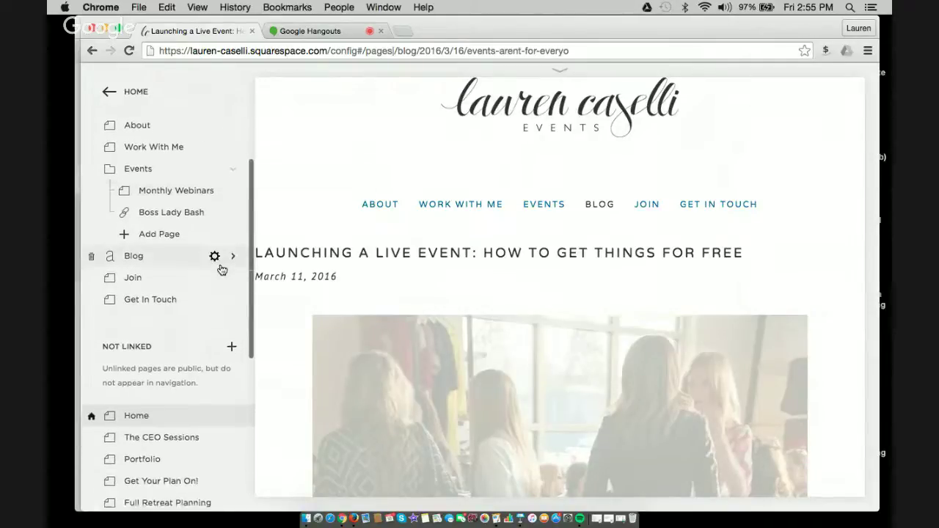
scroll(222, 270, "up", 4)
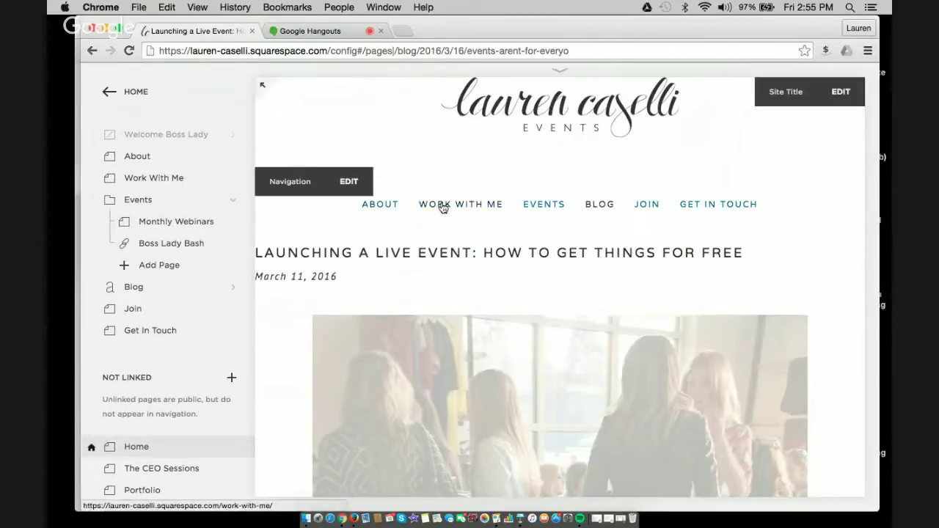
mouse_move(526, 205)
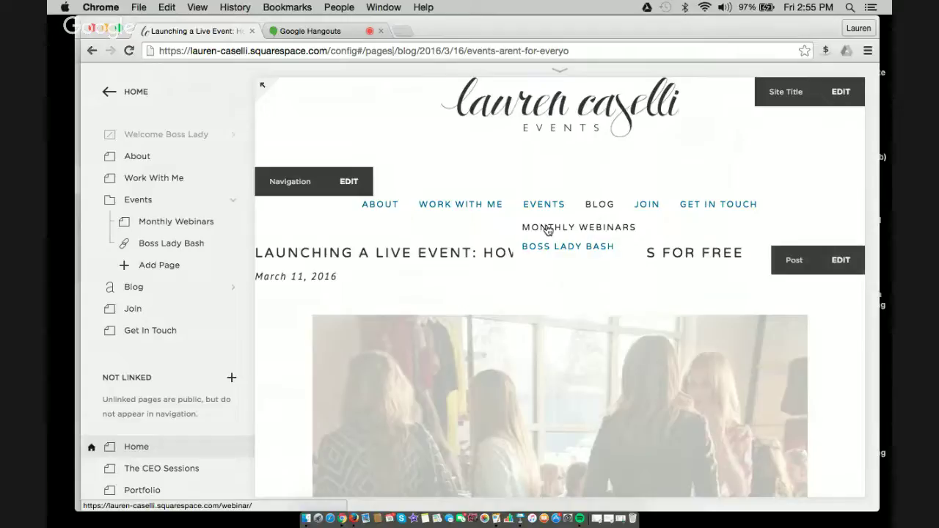
left_click(192, 223)
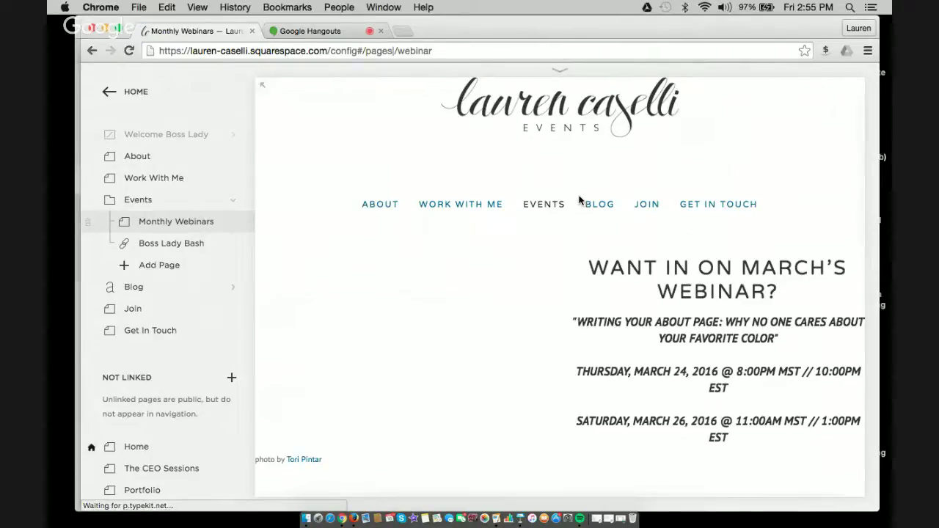
left_click(263, 89)
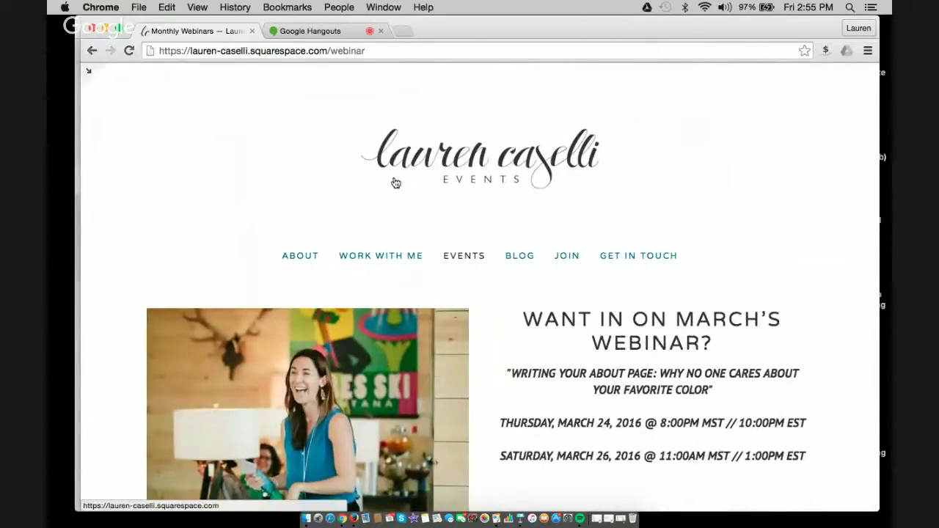
Review the March webinar page from the title and dates down to the sign-up form.
scroll(393, 182, "down", 2)
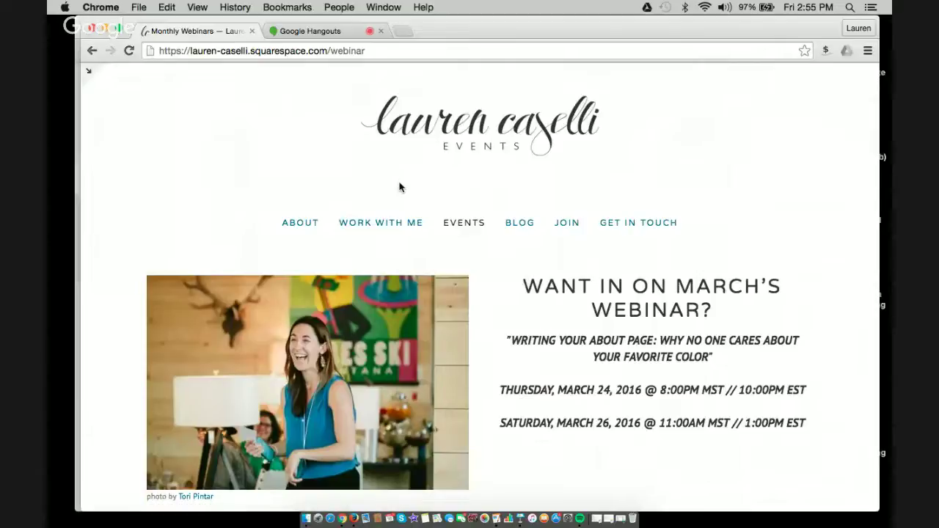
scroll(484, 236, "down", 3)
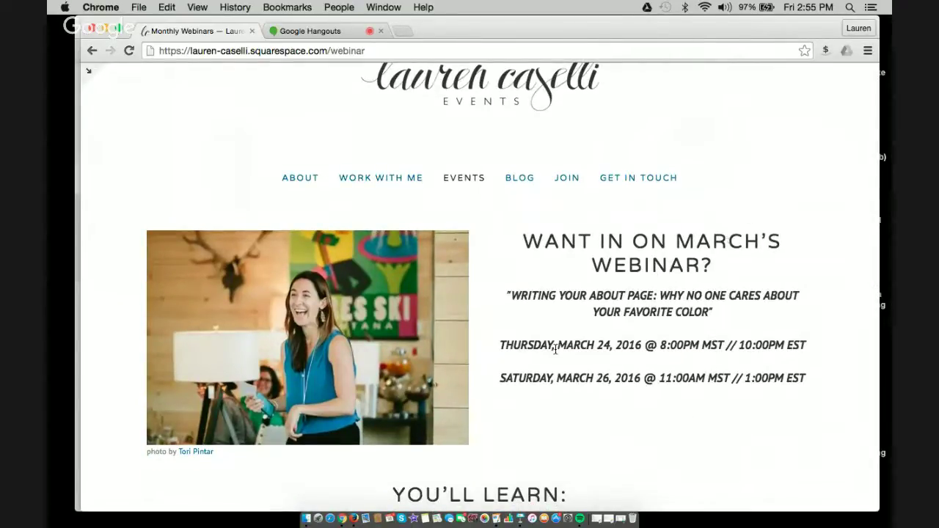
scroll(553, 350, "down", 3)
scroll(551, 346, "down", 3)
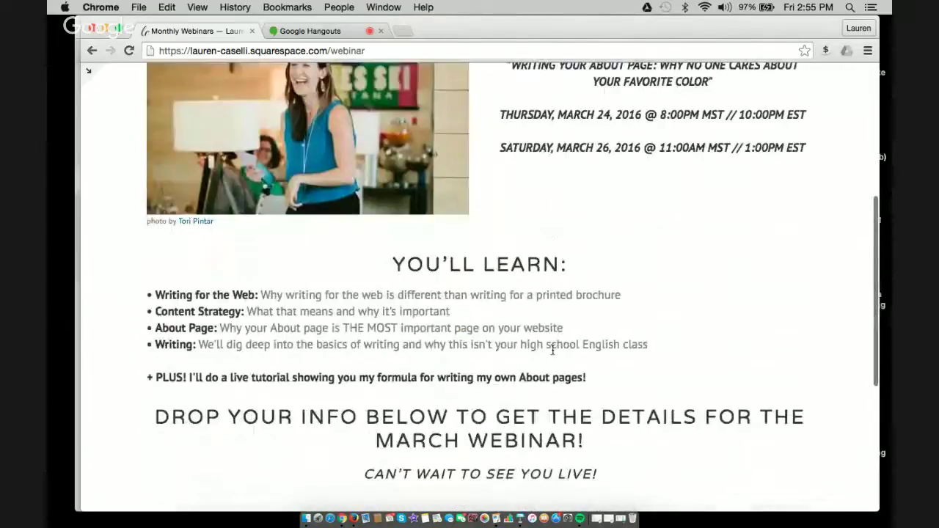
scroll(382, 257, "down", 4)
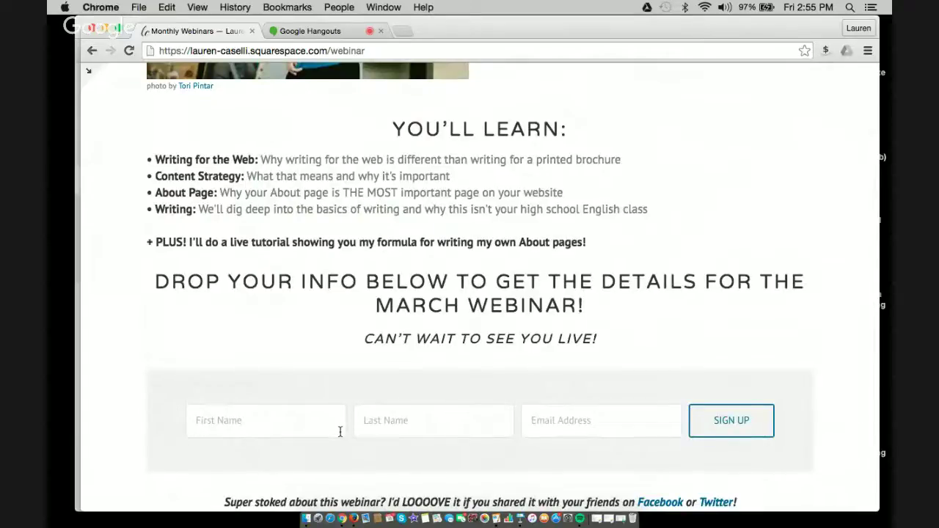
Open mailchimp.com in a new browser tab and log in to the account.
left_click(402, 32)
type("mi")
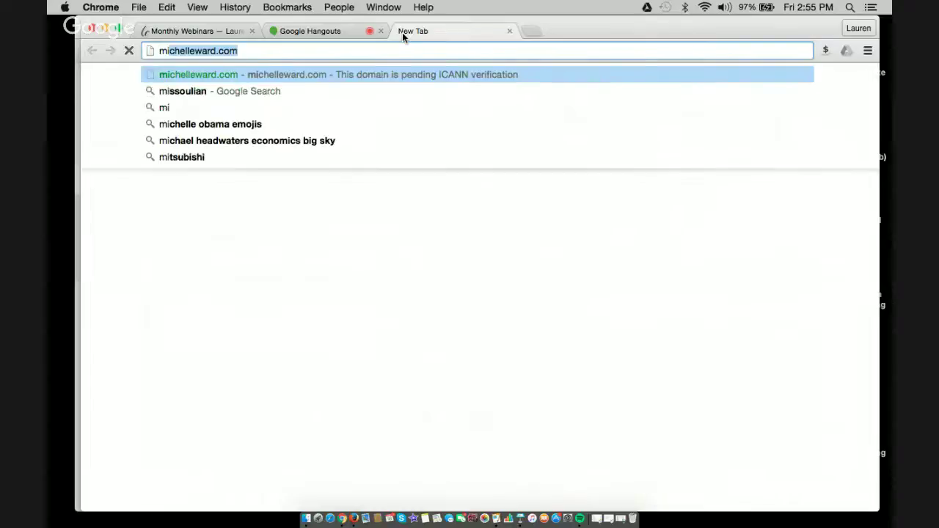
key("BackSpace")
key("BackSpace")
type("ailchimp.com")
key("Return")
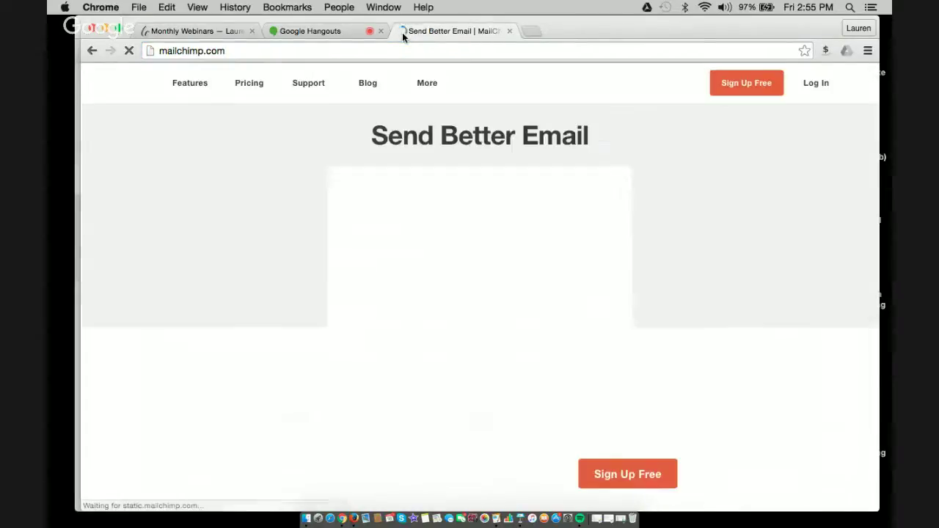
left_click(830, 92)
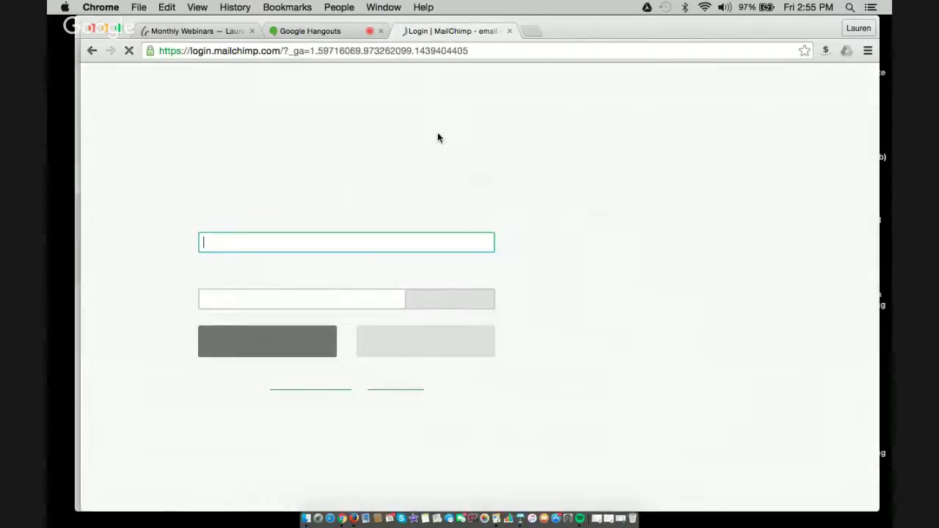
left_click(277, 354)
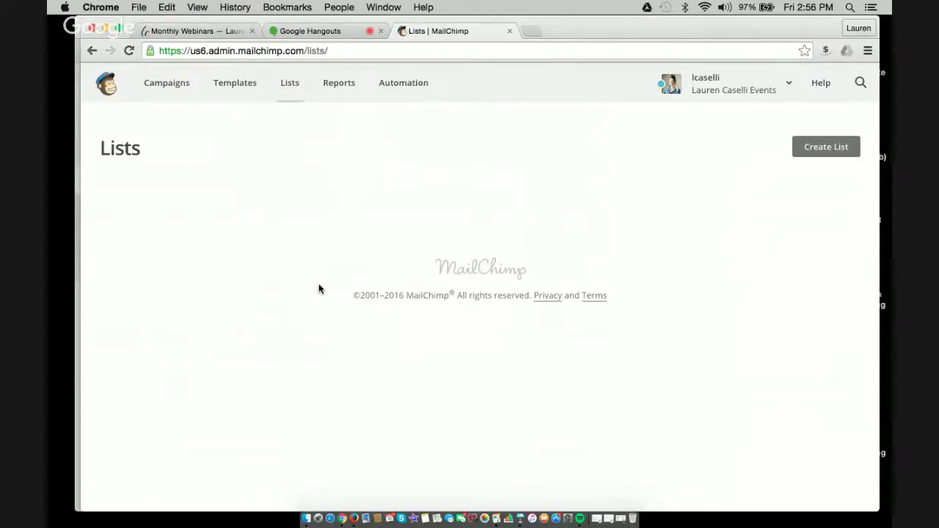
Open the Monthly Webinar List from the MailChimp lists to view its subscribers.
scroll(296, 257, "down", 10)
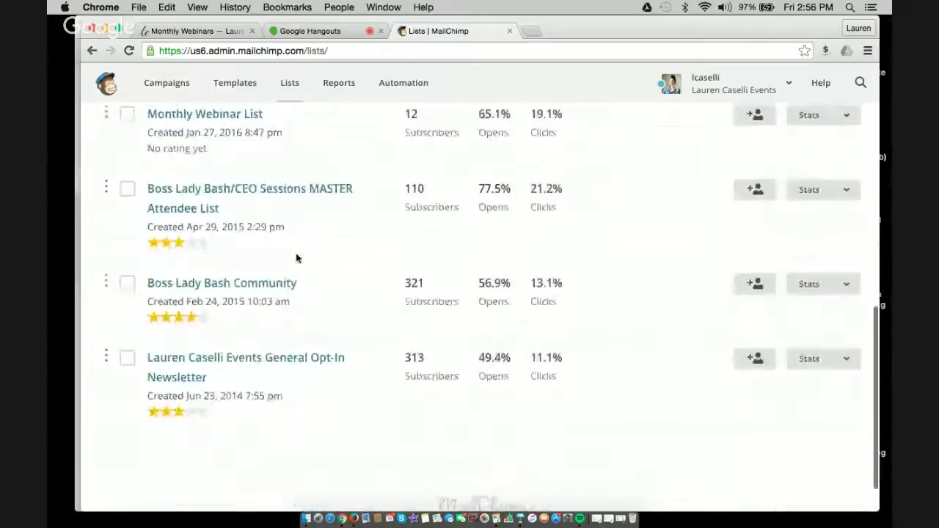
scroll(297, 257, "up", 5)
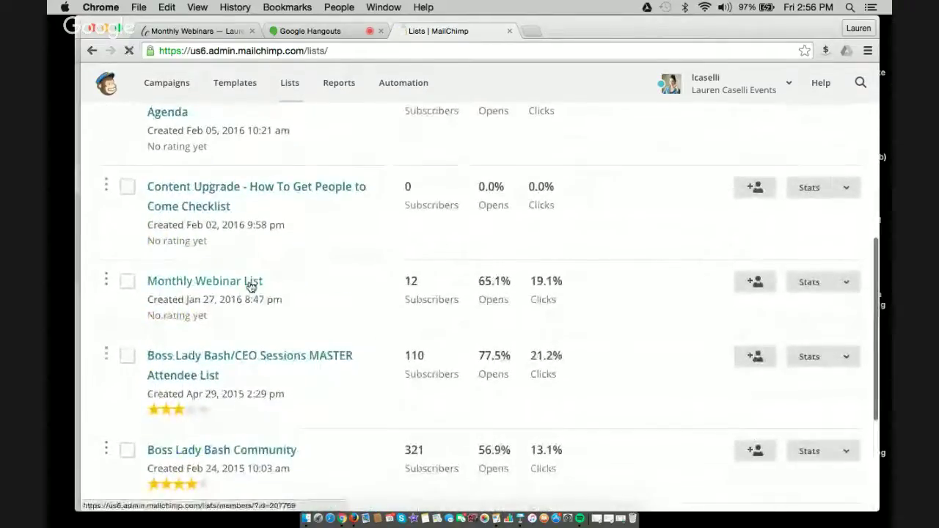
left_click(253, 282)
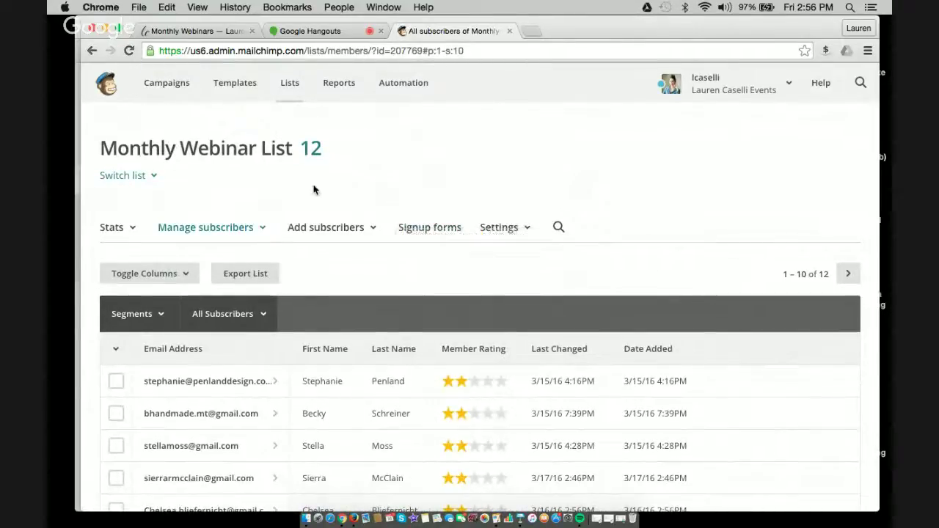
Compare the subscriber list in MailChimp with the sign-up form on the Monthly Webinars page.
left_click(189, 31)
left_click(451, 31)
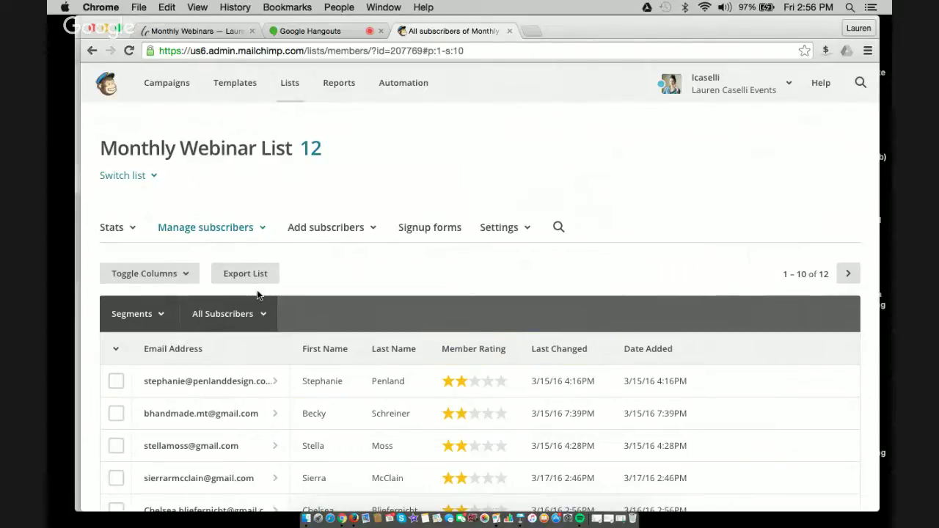
left_click(182, 35)
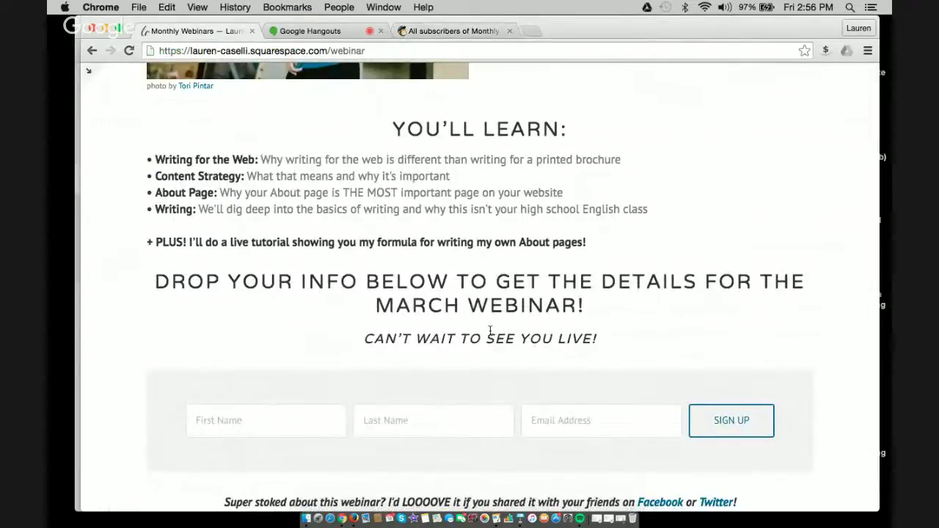
scroll(491, 331, "down", 1)
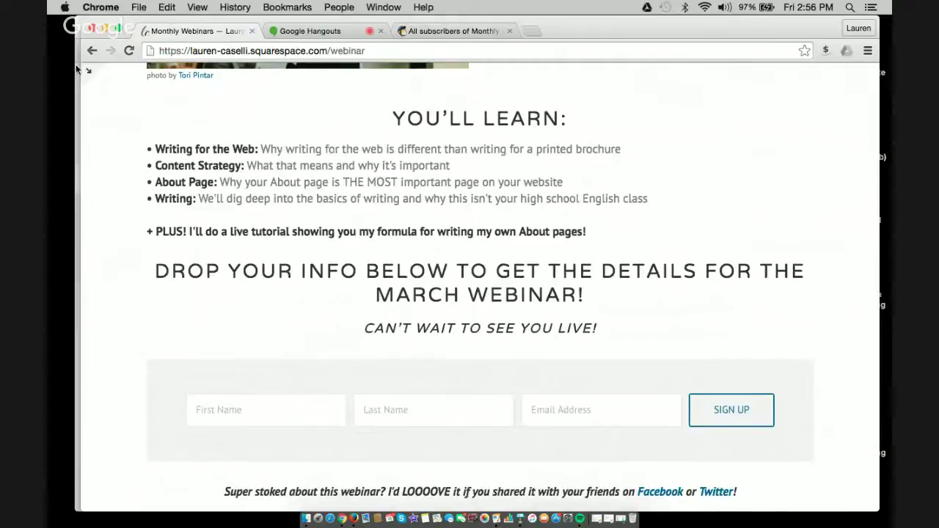
Return to the Squarespace page editor and open the unlinked Watch the Webinar page.
left_click(88, 70)
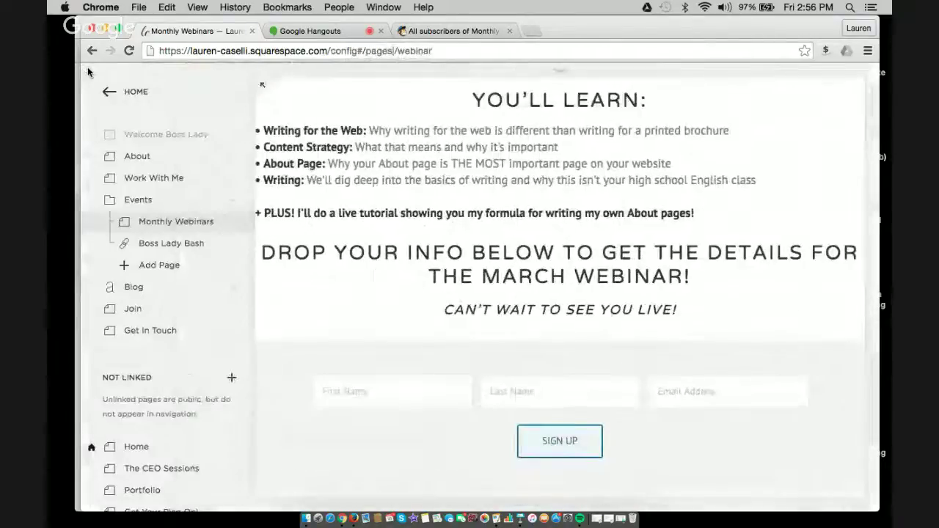
scroll(153, 224, "down", 4)
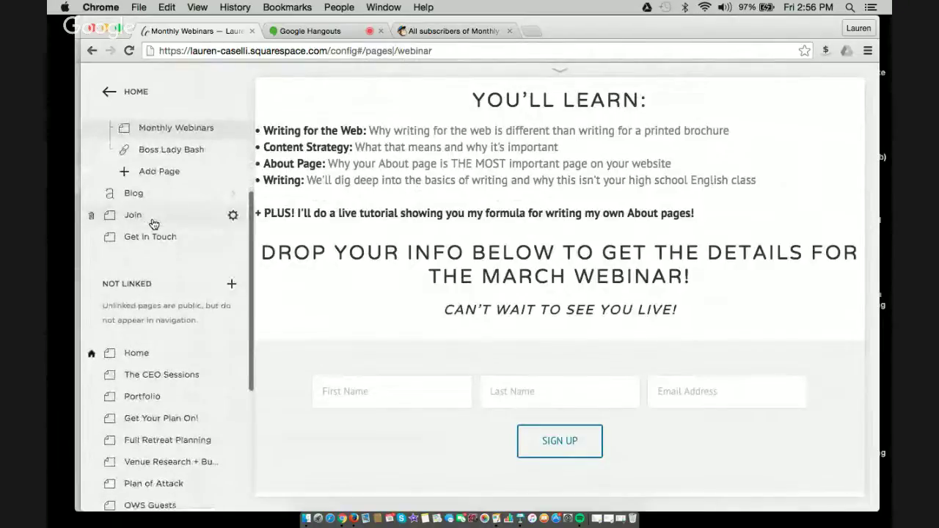
scroll(153, 223, "down", 3)
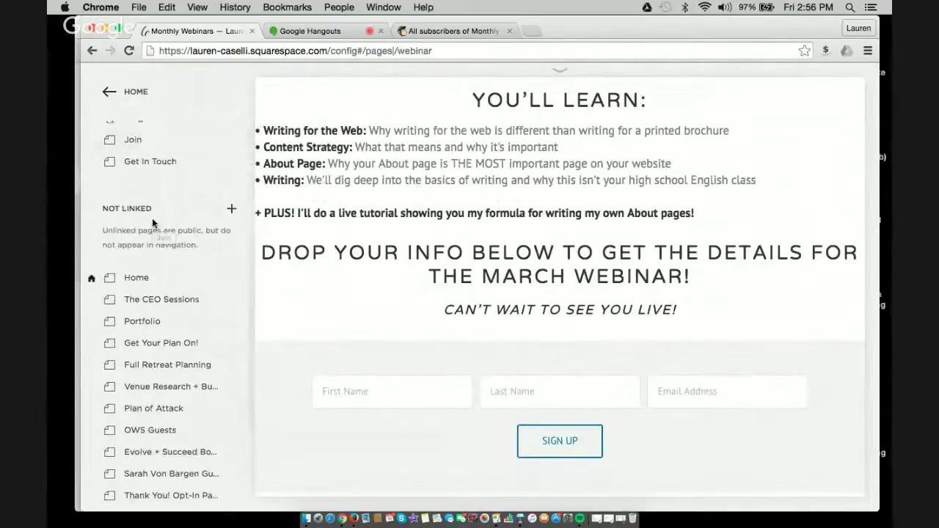
scroll(153, 221, "down", 2)
scroll(153, 224, "down", 3)
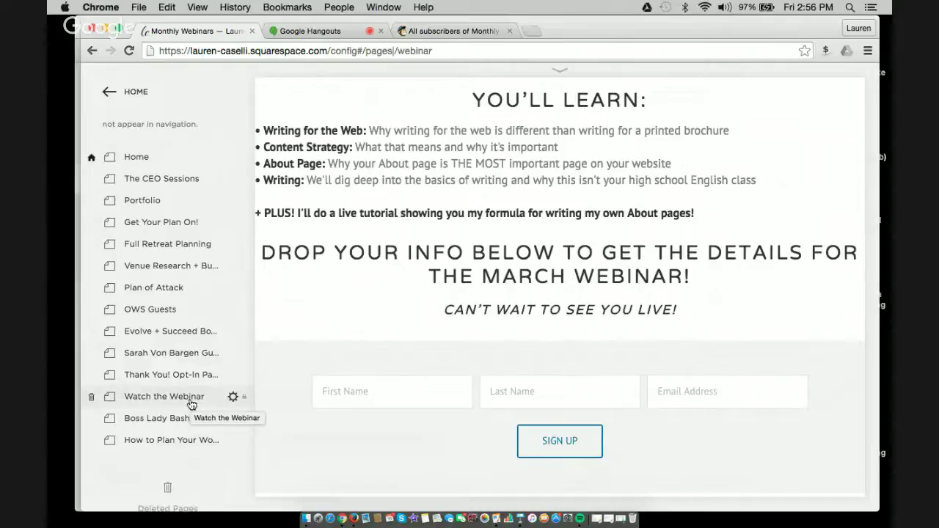
scroll(189, 290, "up", 10)
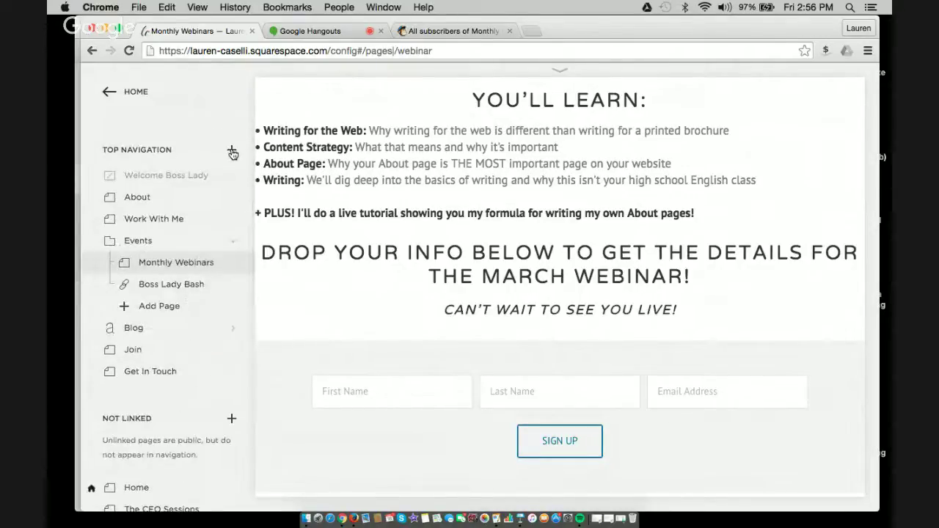
scroll(216, 259, "down", 10)
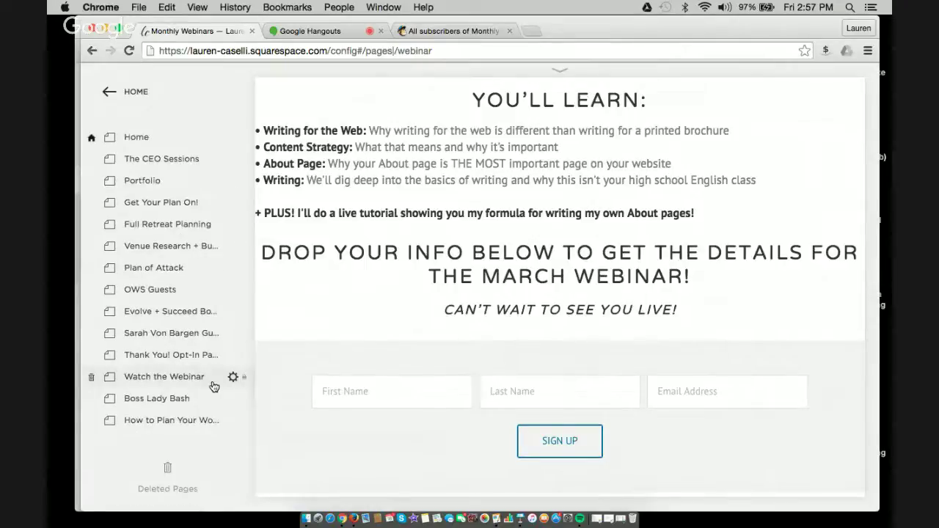
left_click(213, 385)
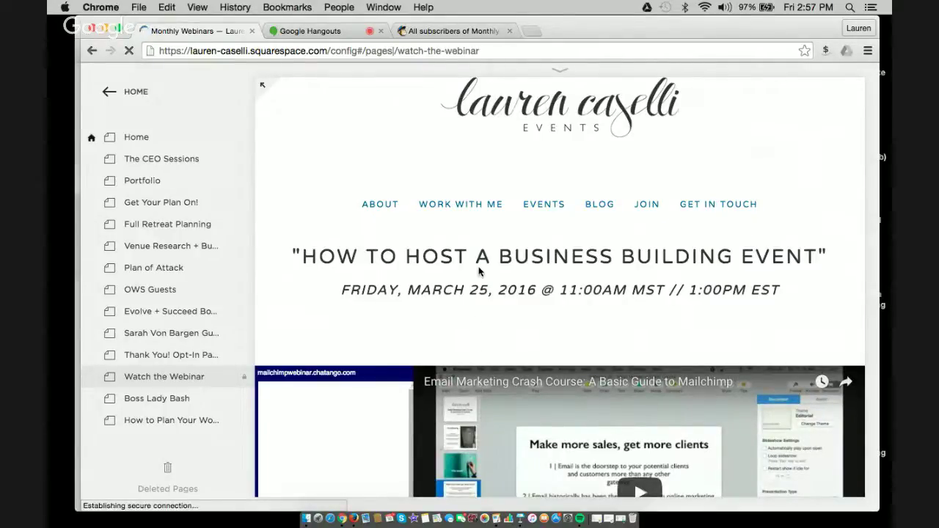
Edit the Watch the Webinar page content and replace the quoted heading text with "HOW TO WRITE YOUR ABOUT PAGE".
scroll(338, 161, "down", 2)
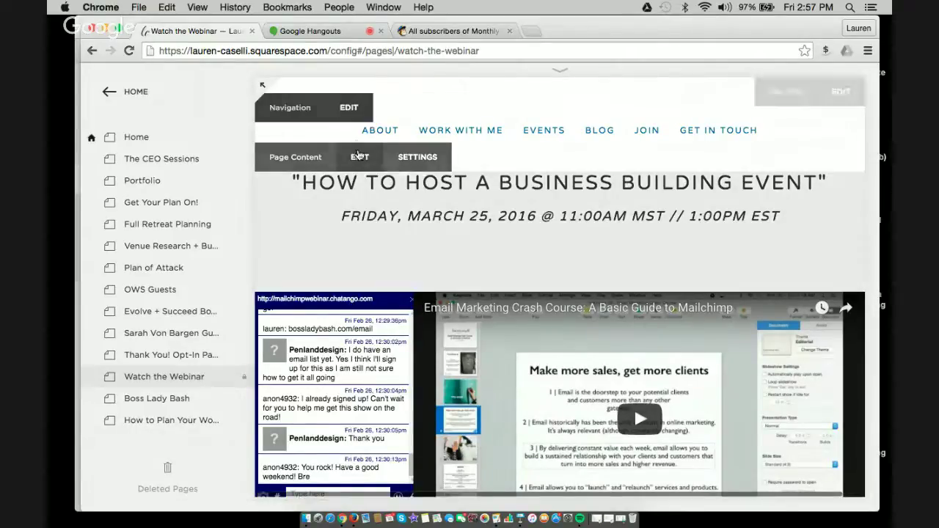
left_click(262, 85)
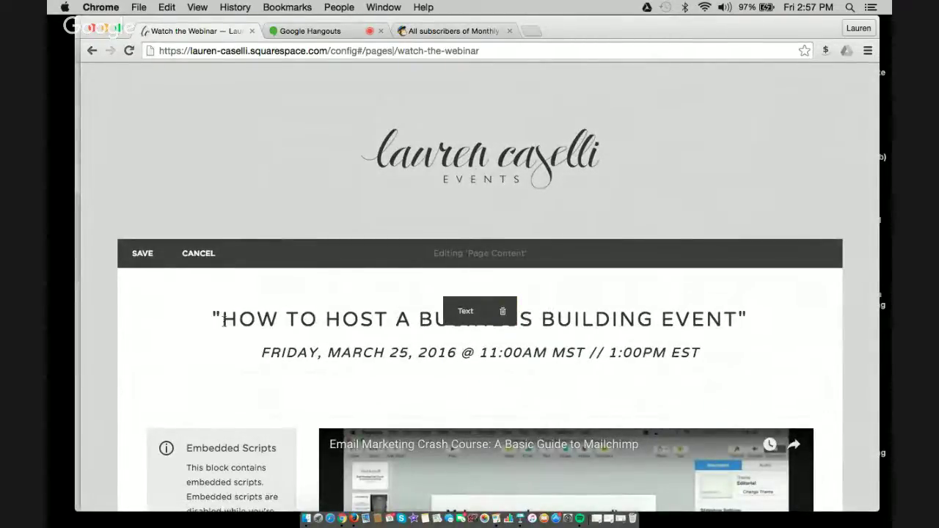
left_click_drag(224, 321, 733, 320)
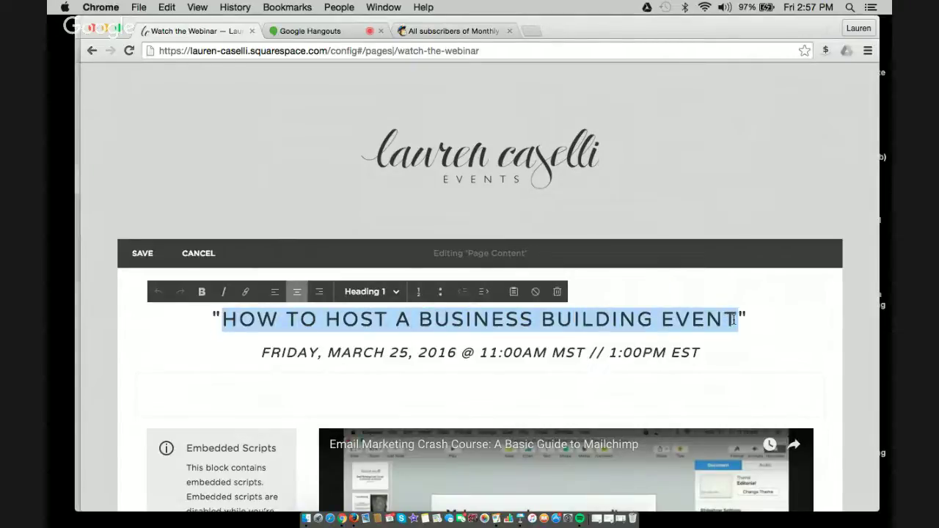
type("HOW ")
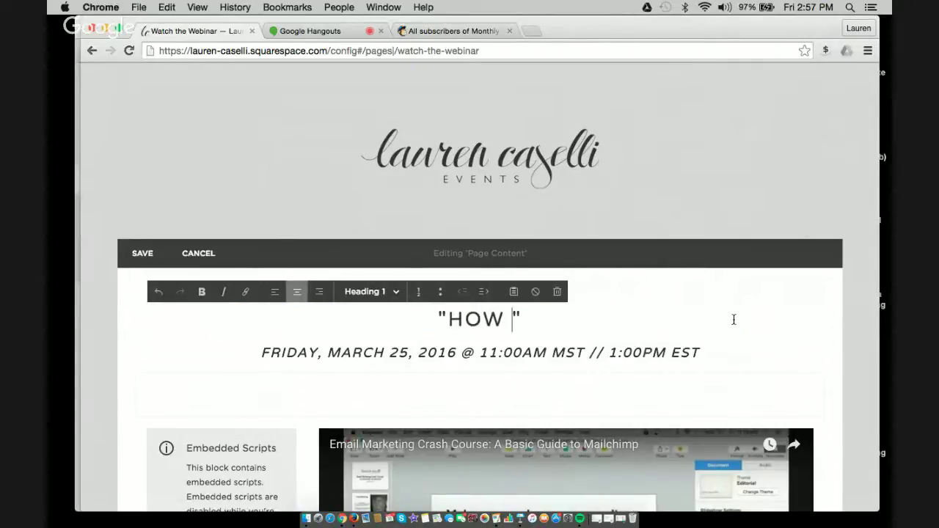
type("TO WRIT YOU")
key("BackSpace")
key("BackSpace")
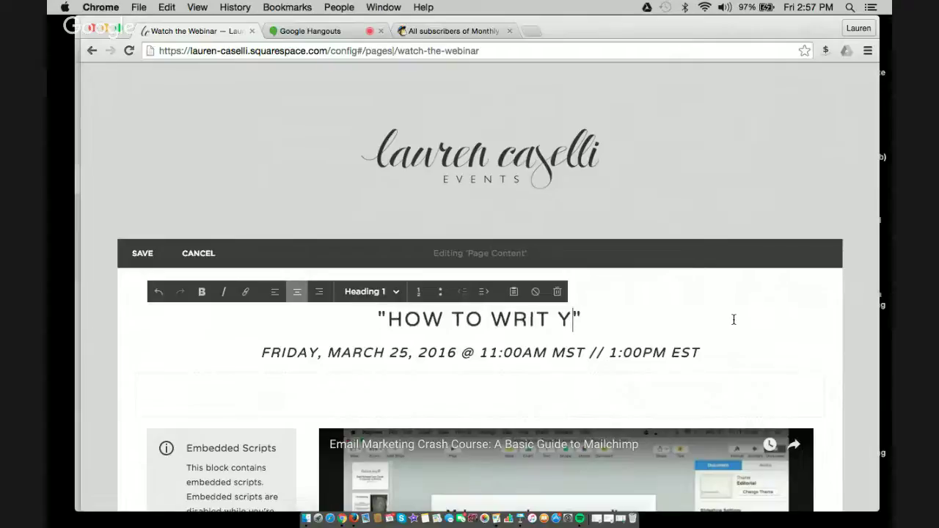
key("BackSpace")
key("BackSpace")
type("E YOUR ABOUT")
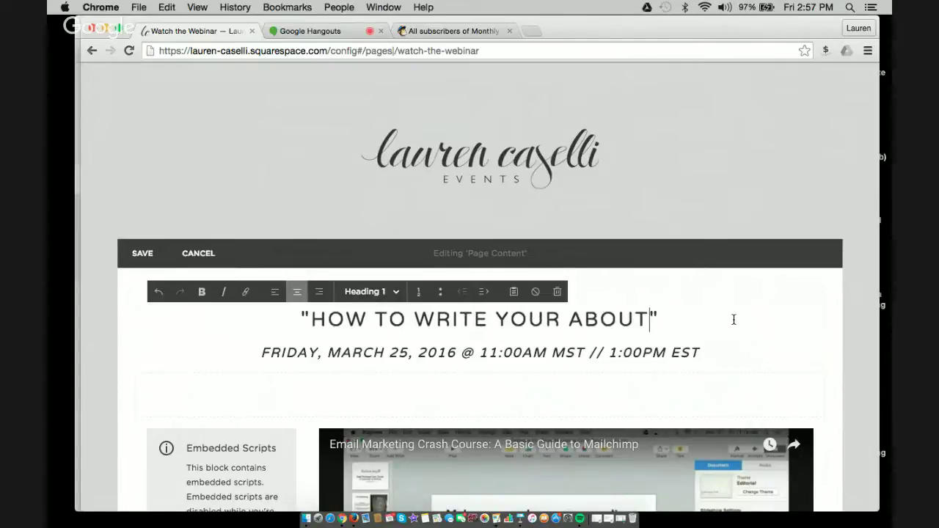
type(" PAGE")
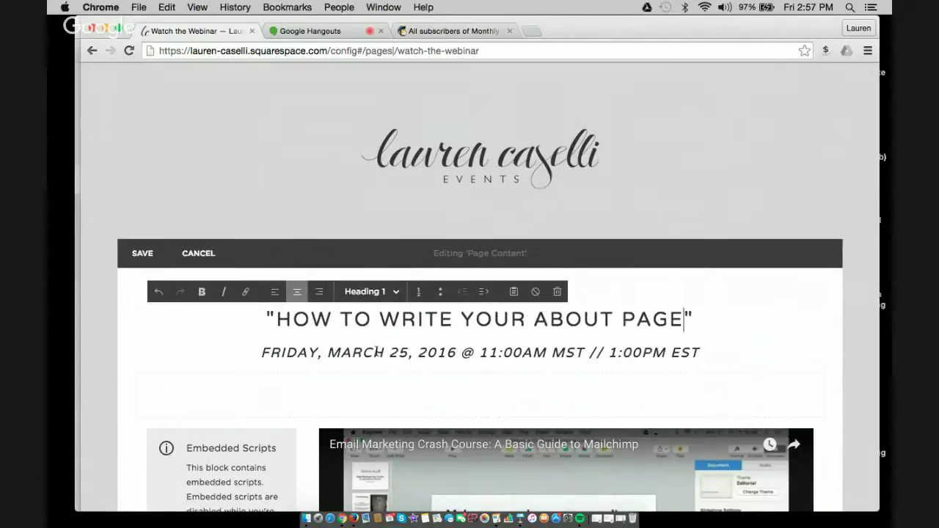
Change the day and date in the line under the heading to "THURSDAY, MARCH 24".
left_click(409, 354)
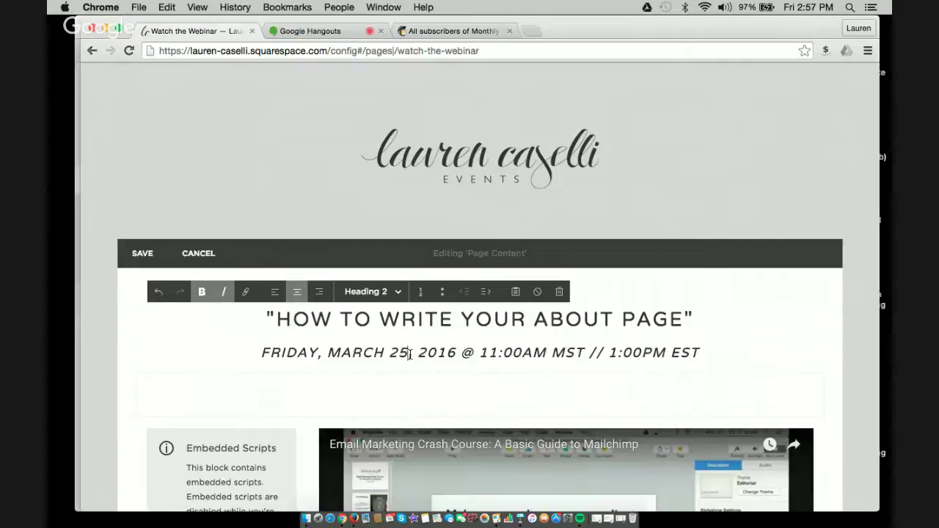
double_click(272, 353)
type("THURSDAY")
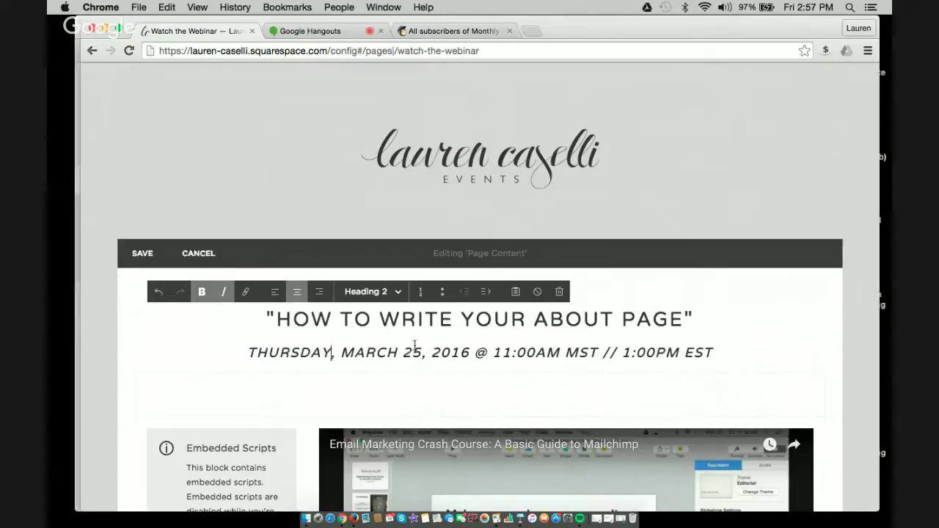
key("BackSpace")
type("4")
Set the webinar times in the date line to "8:00PM MST // 10:00PM EST".
key("BackSpace")
key("BackSpace")
type("7")
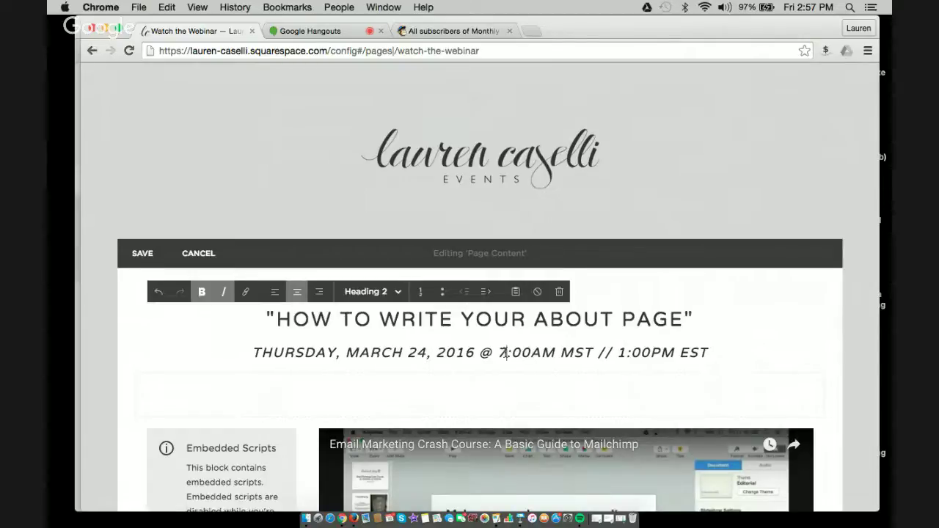
key("BackSpace")
type("P")
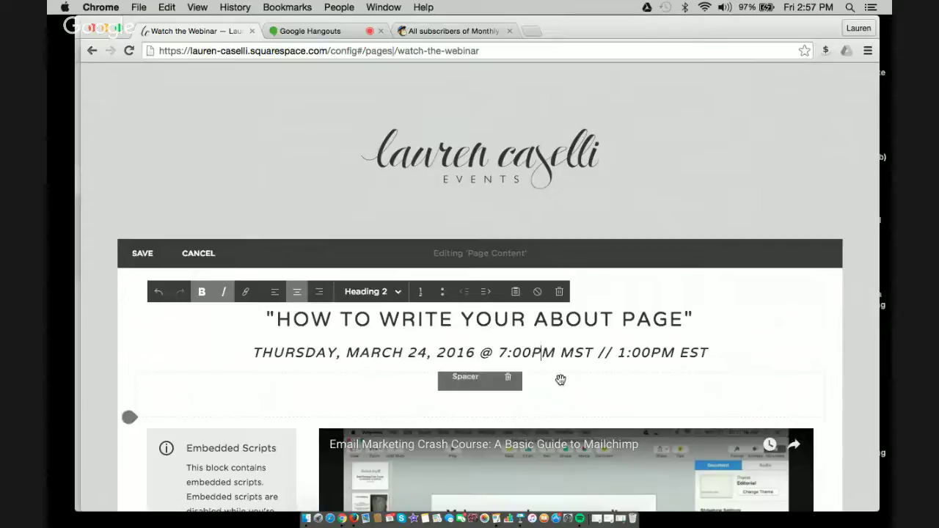
key("BackSpace")
type("10")
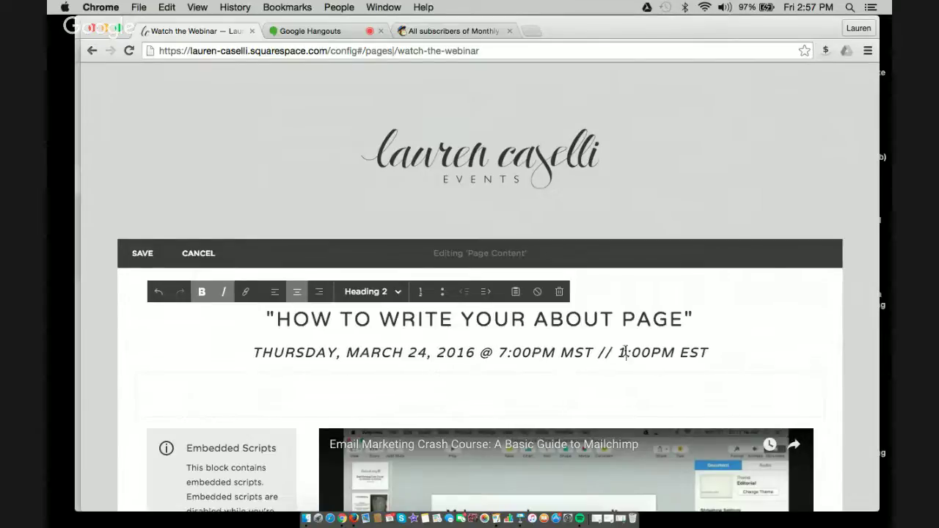
left_click(508, 352)
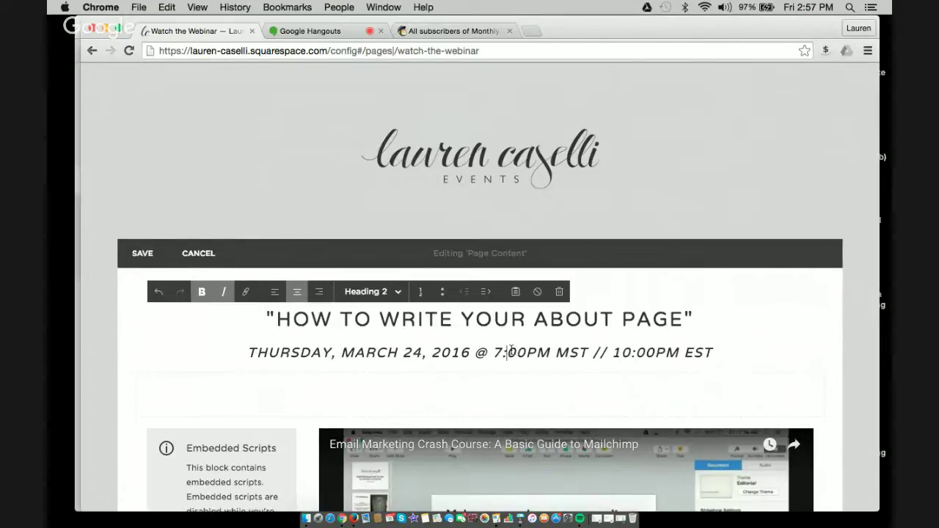
key("BackSpace")
type("8")
Remove the old embedded Mailchimp crash course video and the code block with embedded scripts from the page.
scroll(352, 321, "down", 3)
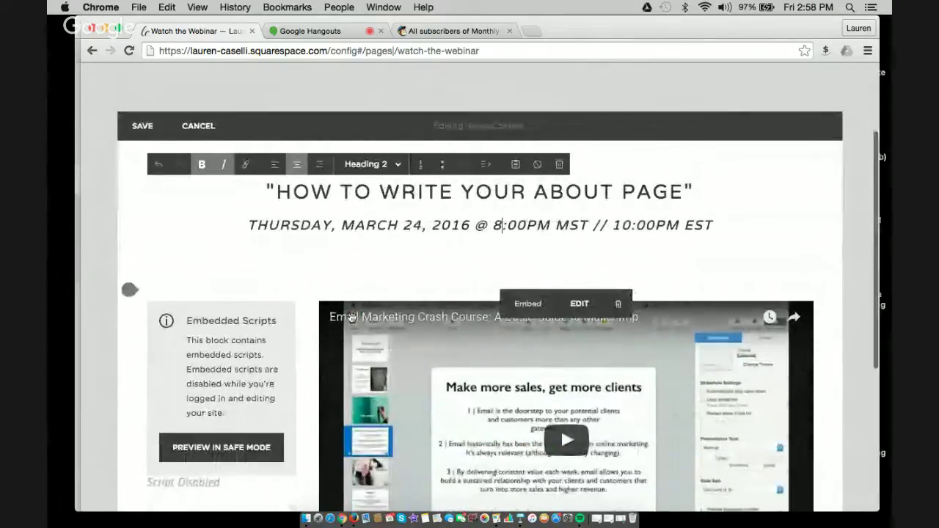
mouse_move(278, 297)
scroll(278, 297, "down", 2)
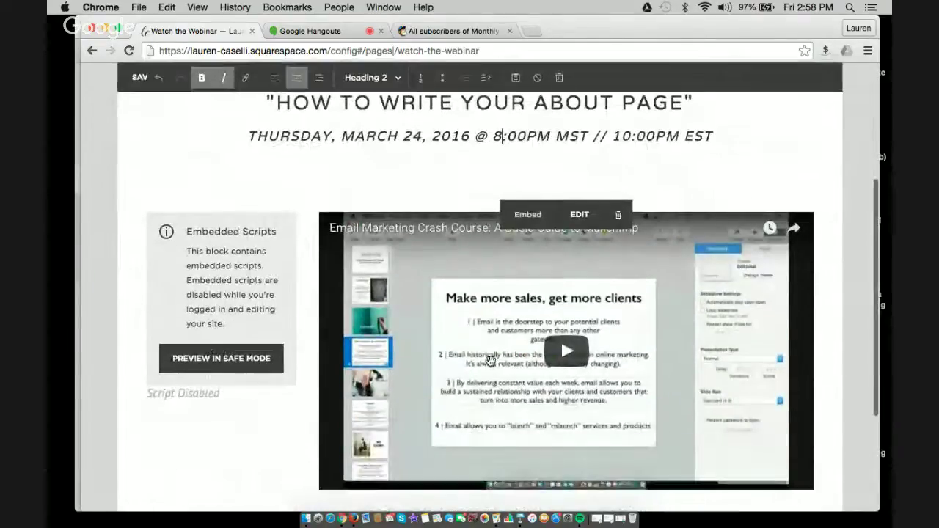
mouse_move(744, 300)
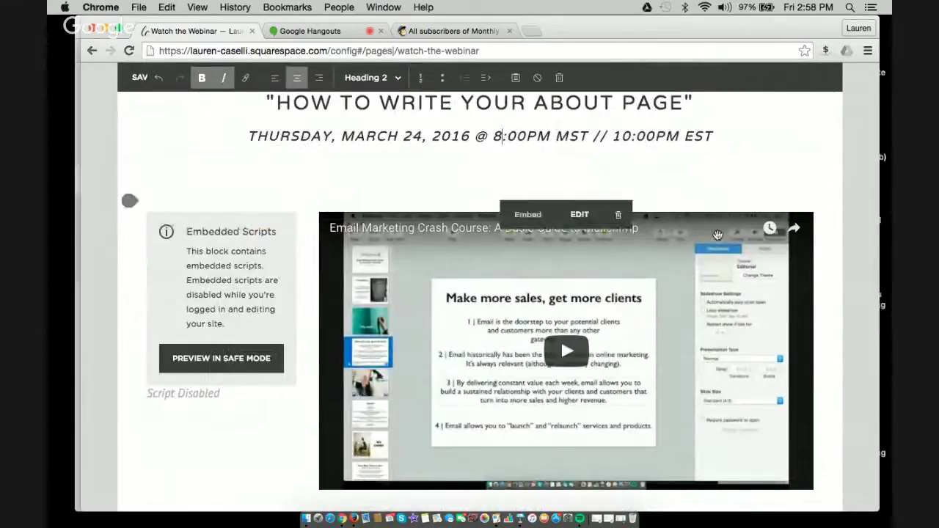
left_click(622, 218)
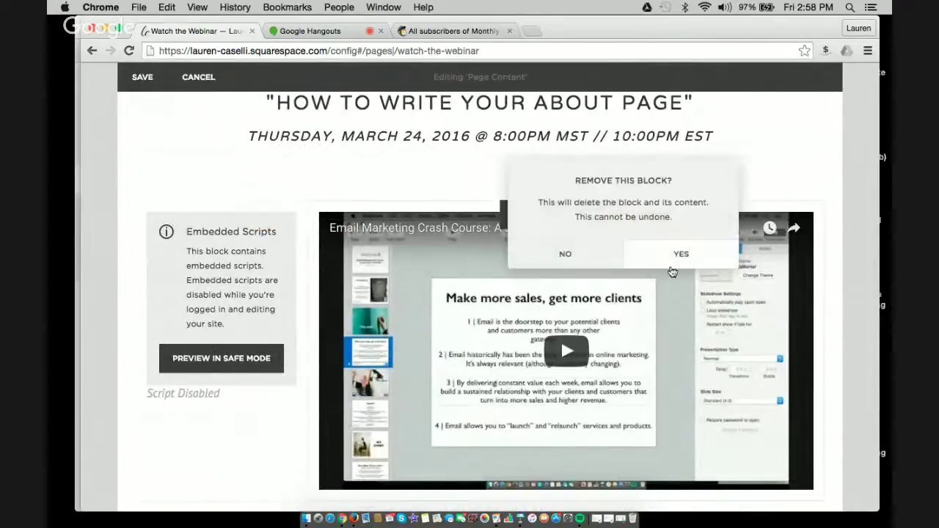
left_click(667, 256)
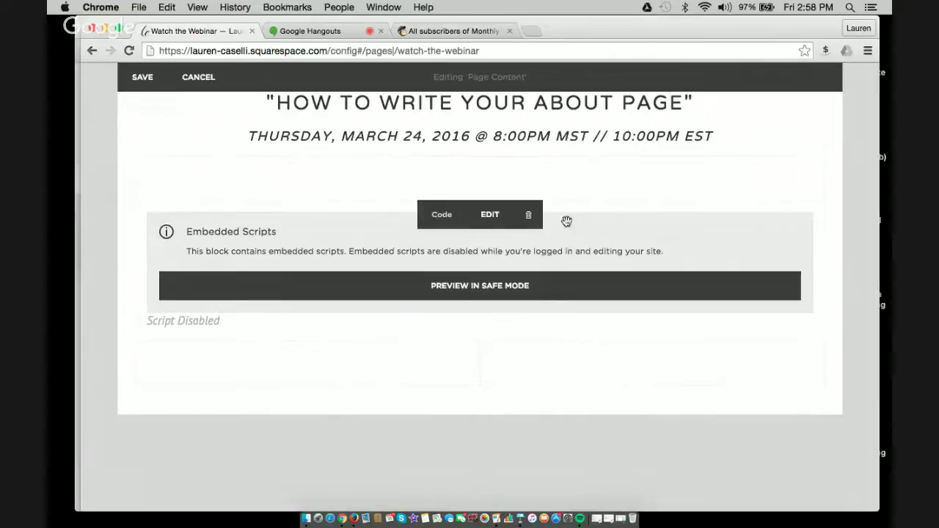
left_click(529, 215)
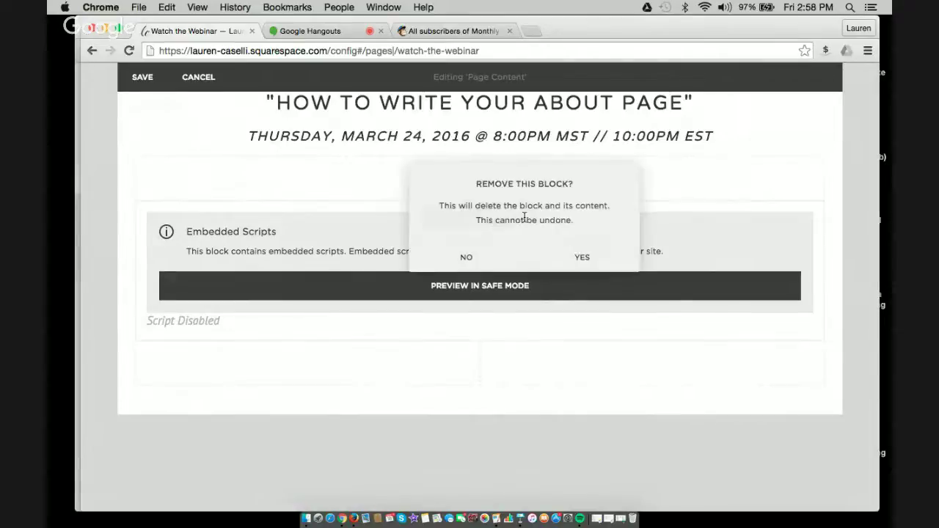
left_click(590, 257)
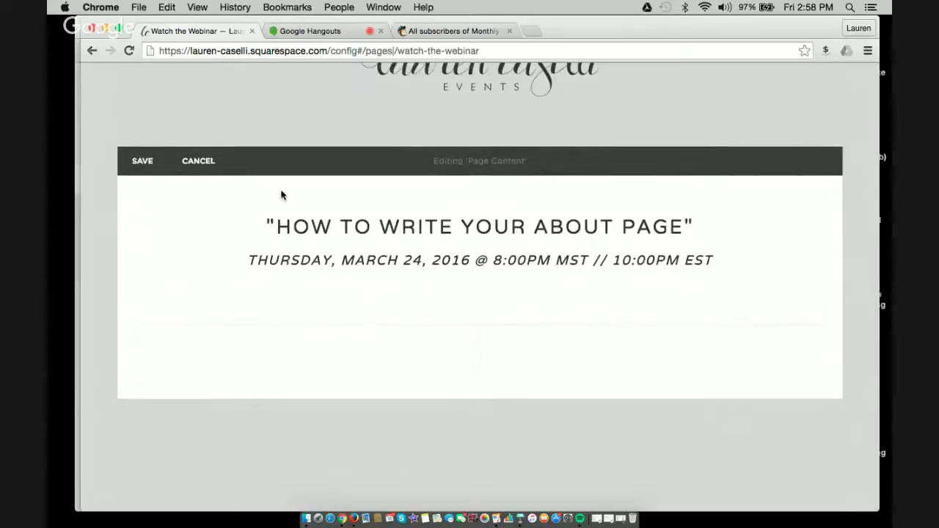
Insert a Video block below the date line and copy the broadcast's YouTube page link from Google Hangouts.
left_click(132, 290)
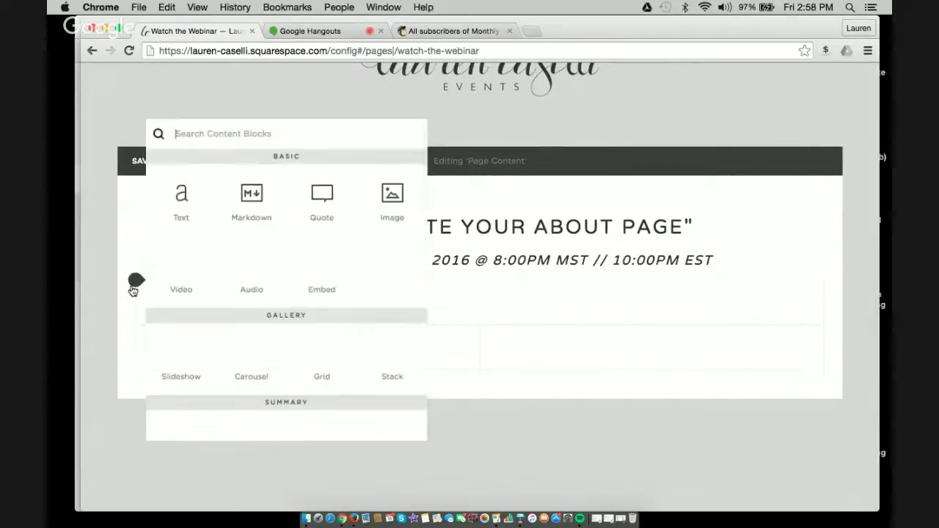
left_click(181, 281)
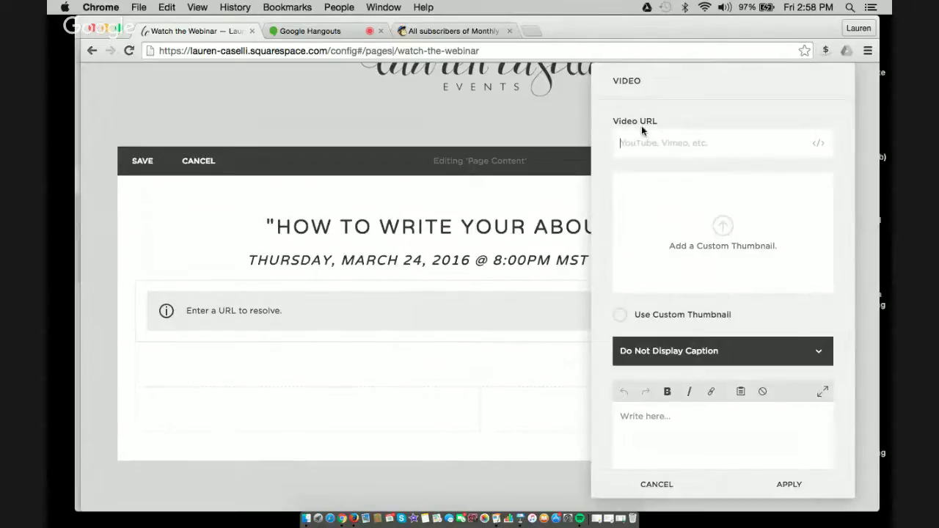
left_click(319, 33)
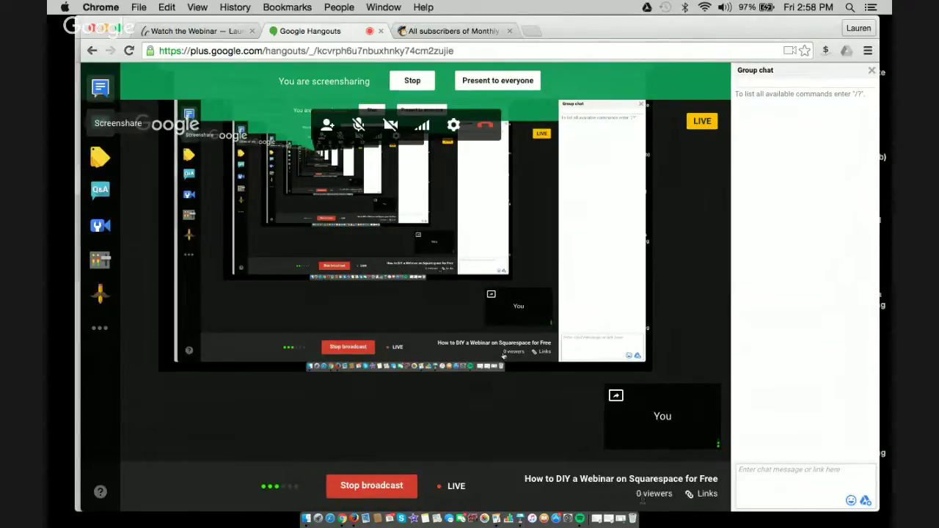
left_click(707, 496)
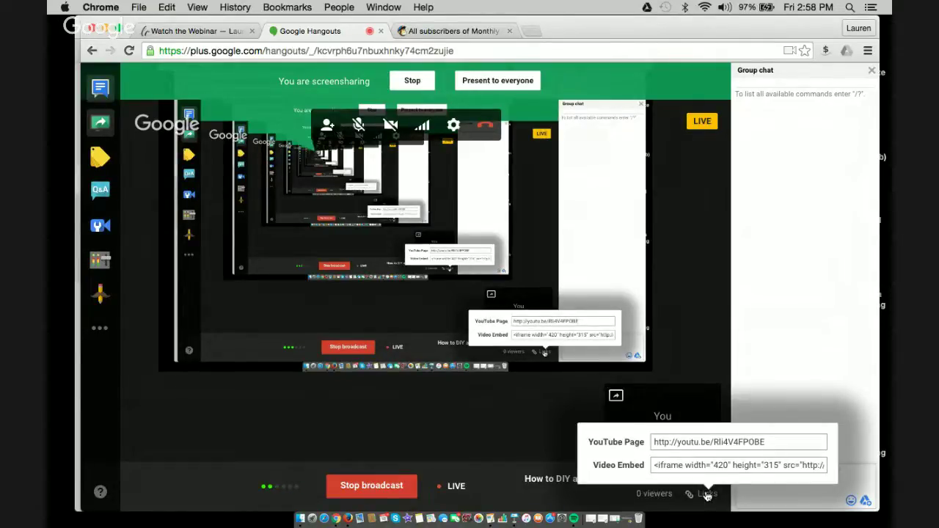
left_click(697, 444)
key("ctrl+c")
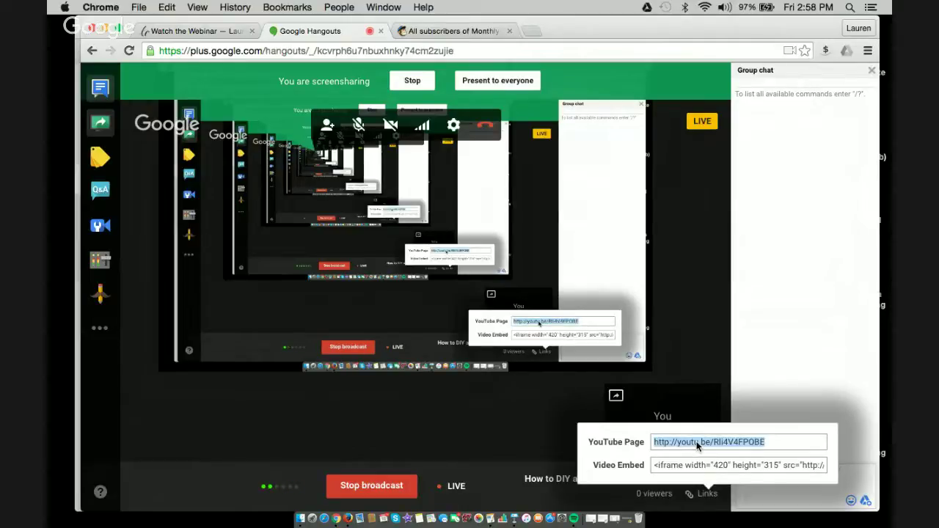
Return to the Squarespace editor, paste the copied YouTube link as the block's video URL, and apply it.
left_click(187, 31)
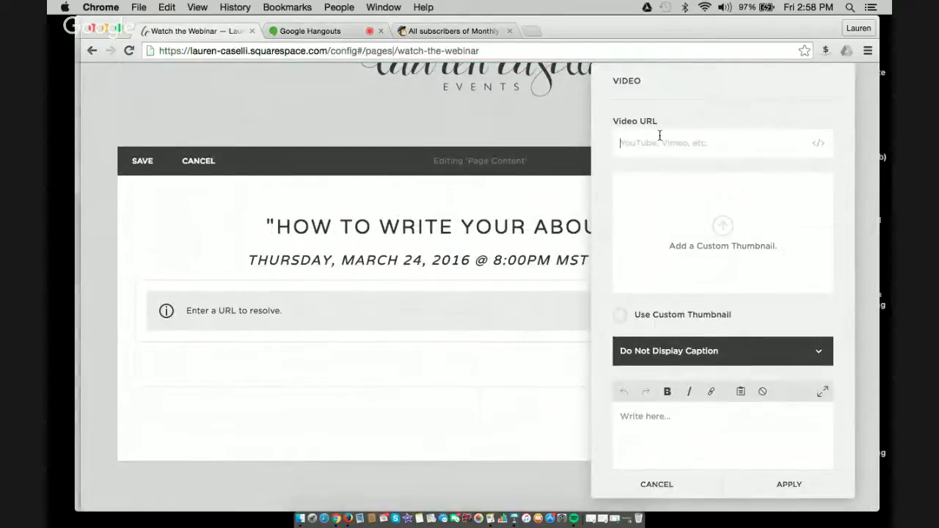
key("ctrl+v")
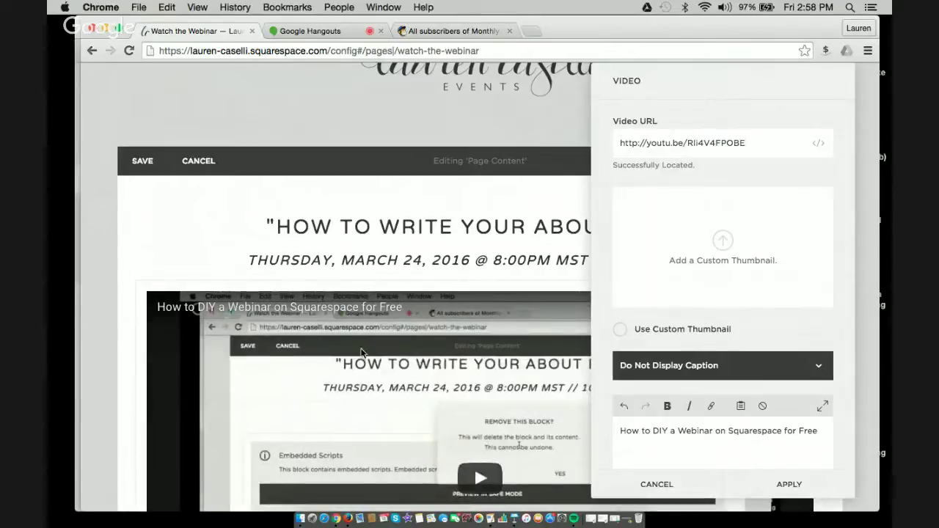
scroll(409, 319, "down", 3)
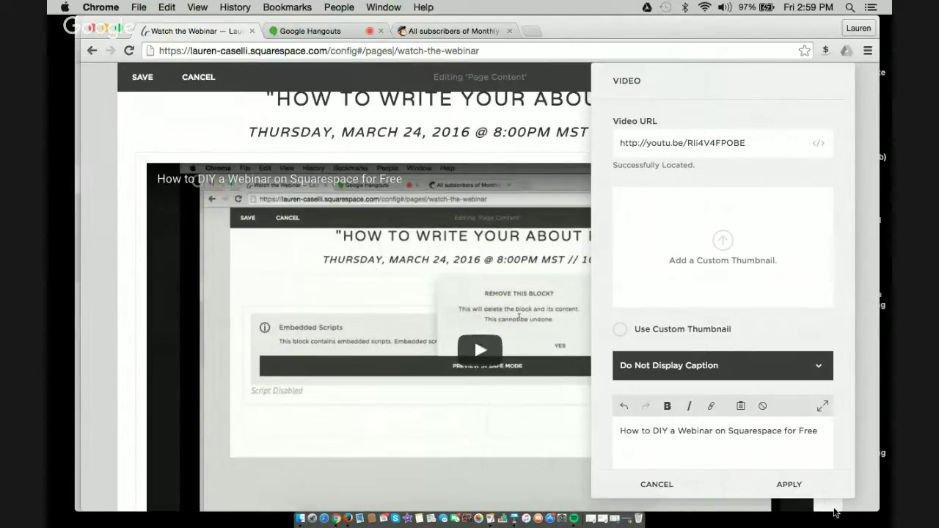
left_click(790, 484)
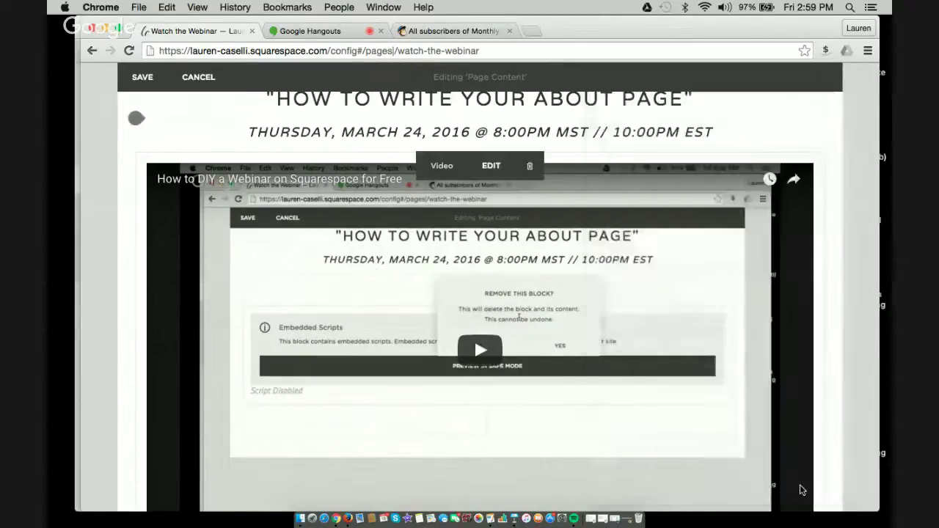
scroll(568, 338, "down", 3)
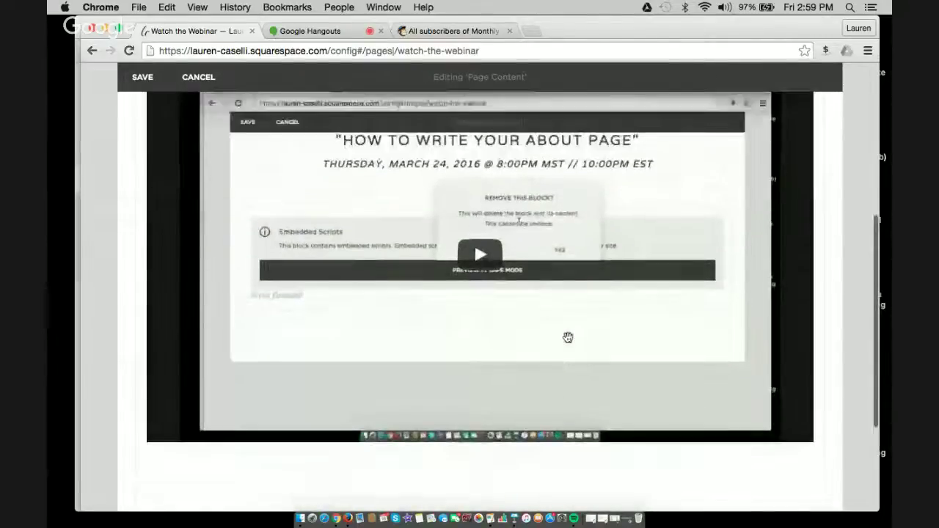
scroll(568, 338, "up", 2)
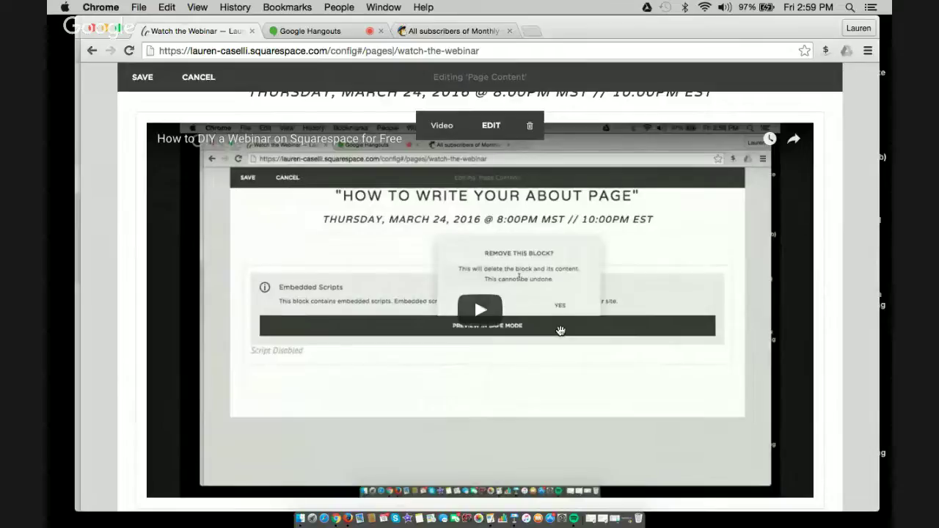
Open the site's public watch-the-webinar address in a new browser tab and unlock it with the page password.
left_click(531, 32)
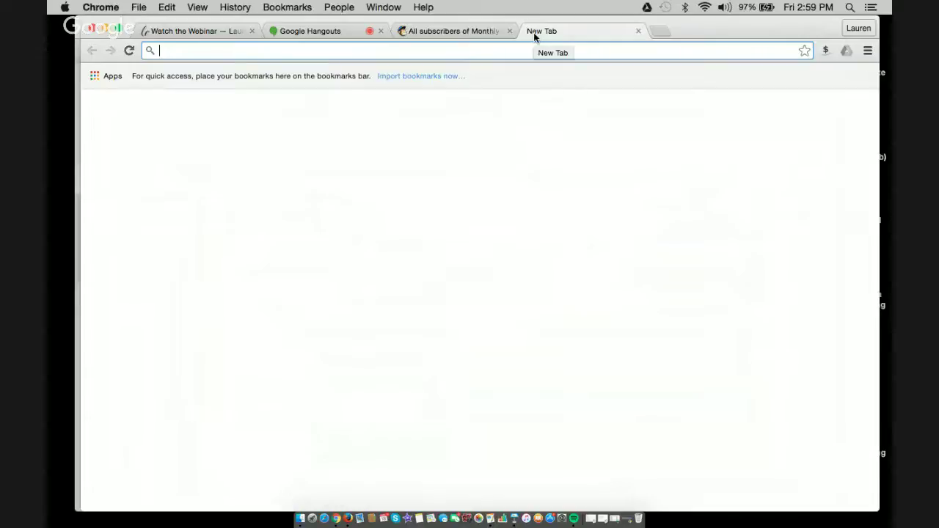
type("lauren")
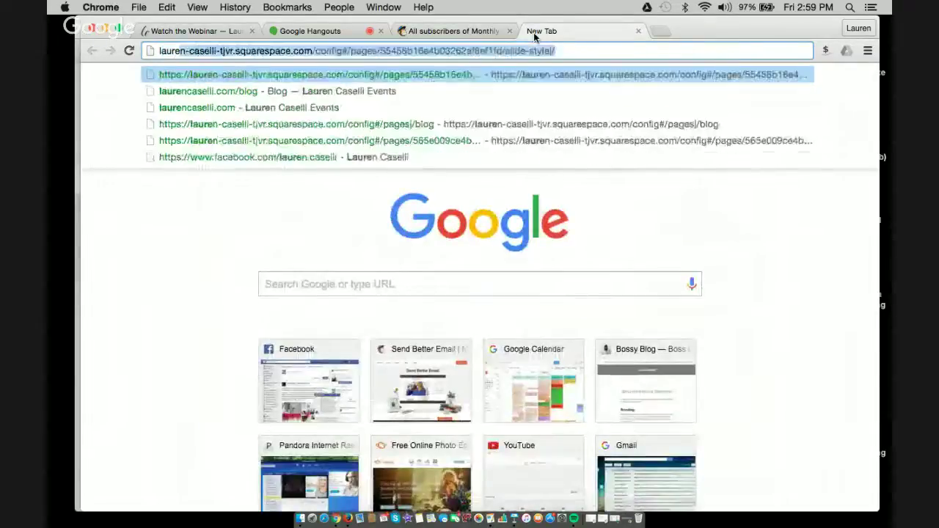
type("caselli.com/watch")
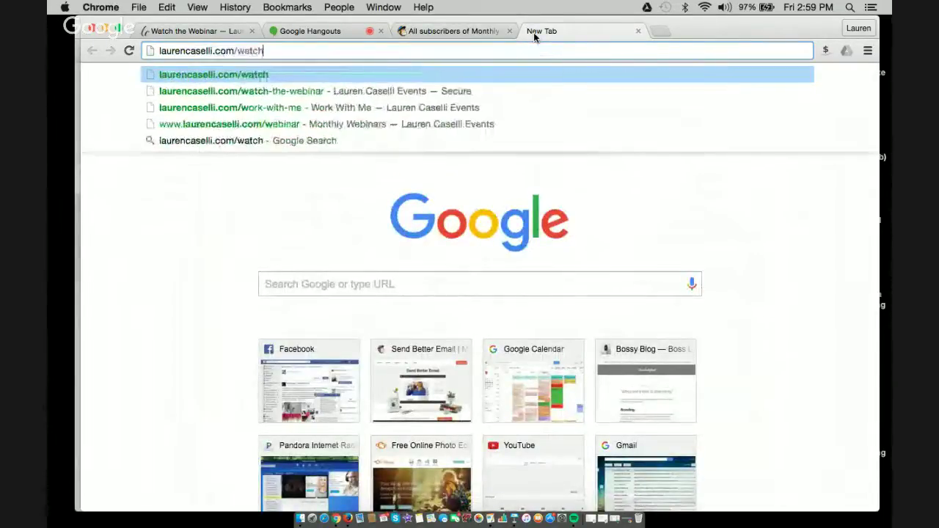
type("-the-webina")
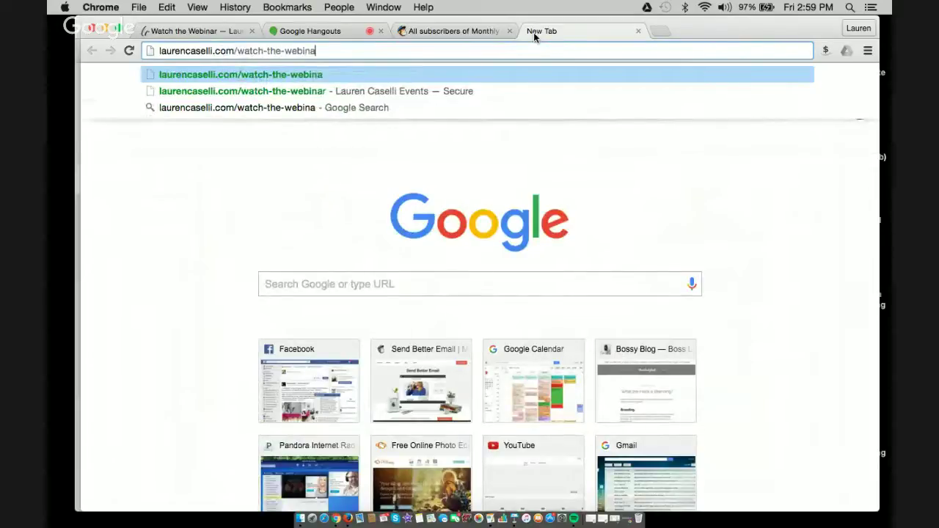
type("r")
key("Return")
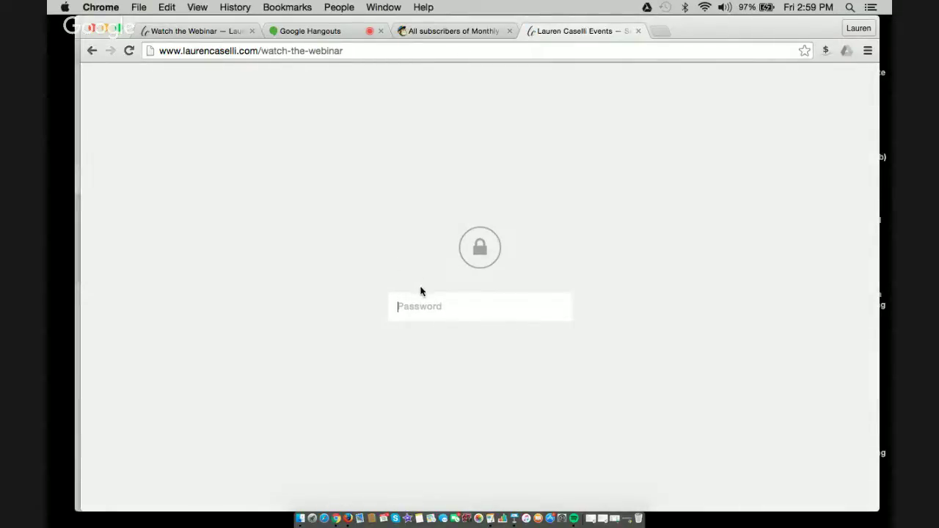
type("••••••••")
key("Return")
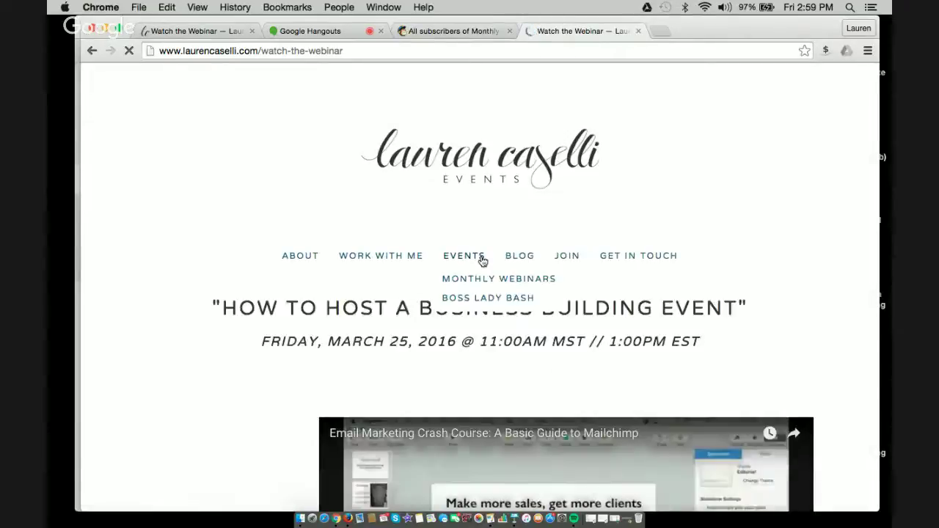
scroll(502, 198, "down", 1)
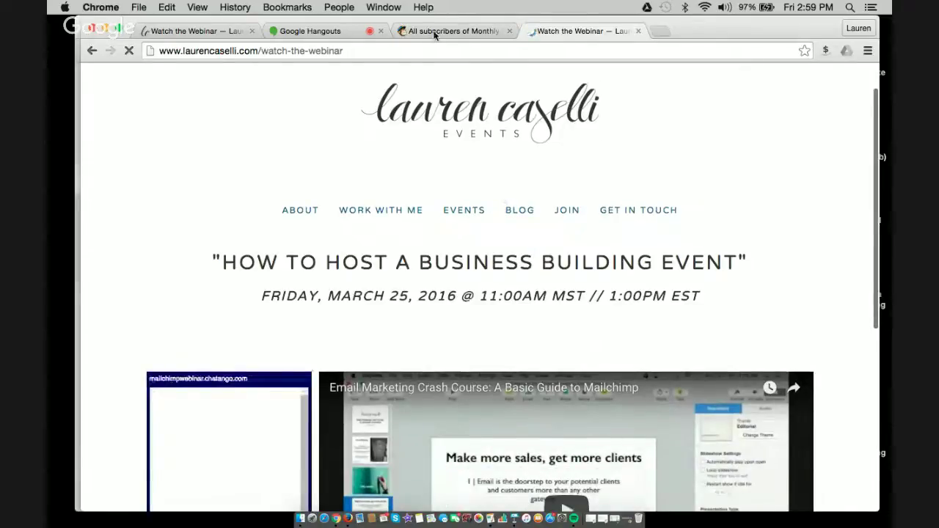
Save the Watch the Webinar page edits in the Squarespace editor and reload the public watch-the-webinar page.
left_click(201, 31)
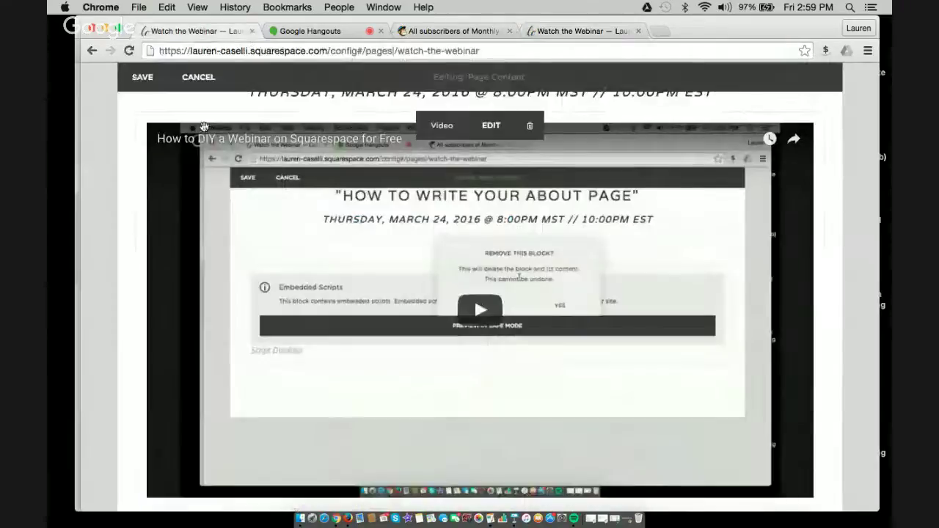
left_click(143, 77)
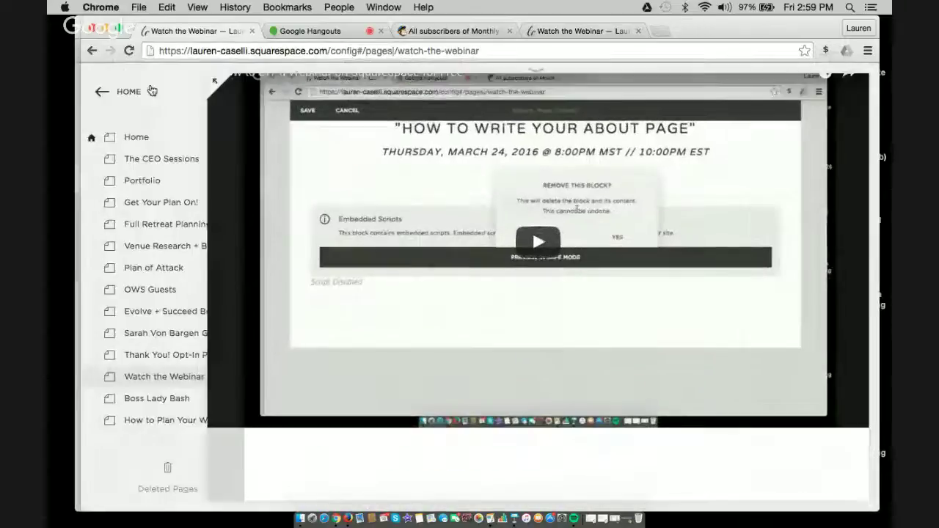
left_click(588, 35)
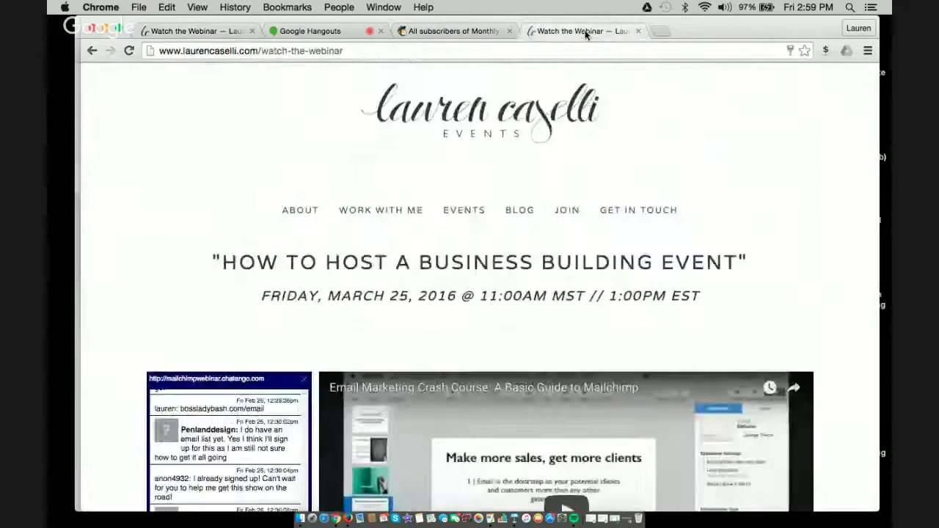
left_click(470, 51)
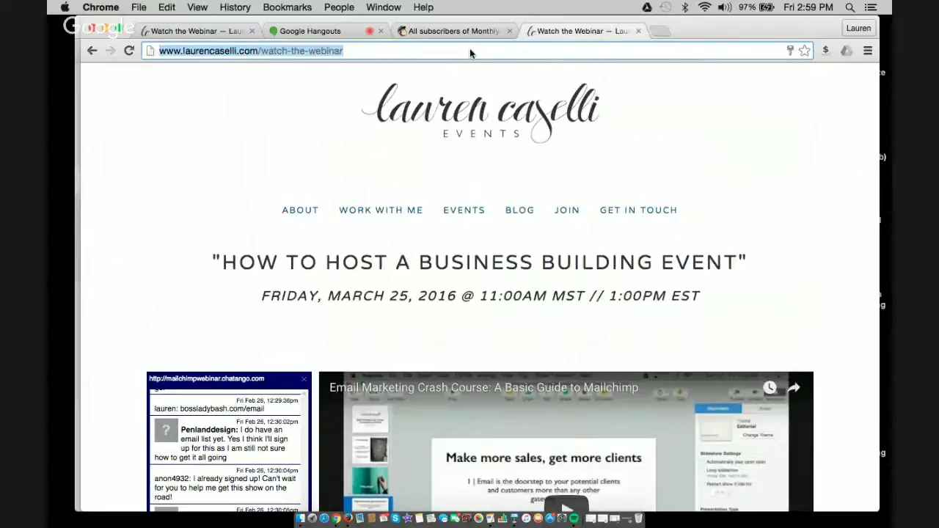
key("Return")
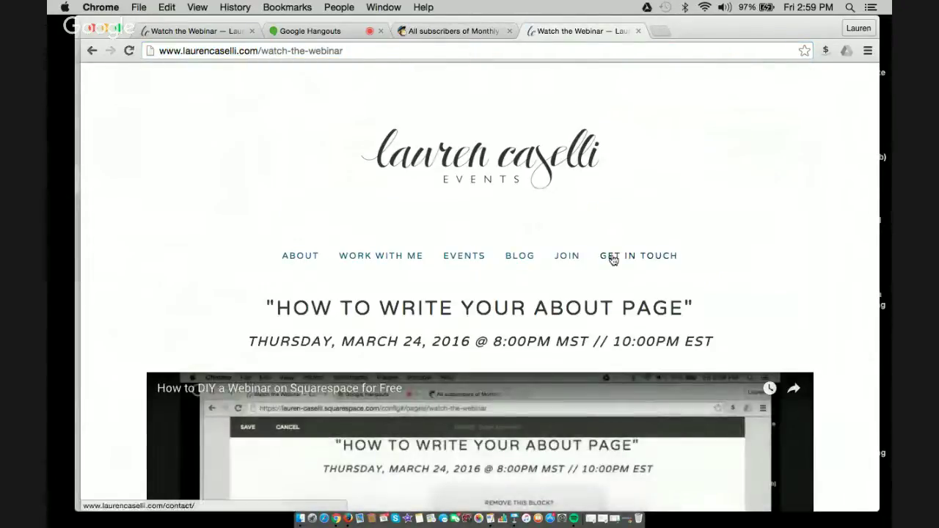
Check the layout of the live webinar page, playing and pausing the embedded video.
scroll(530, 212, "down", 3)
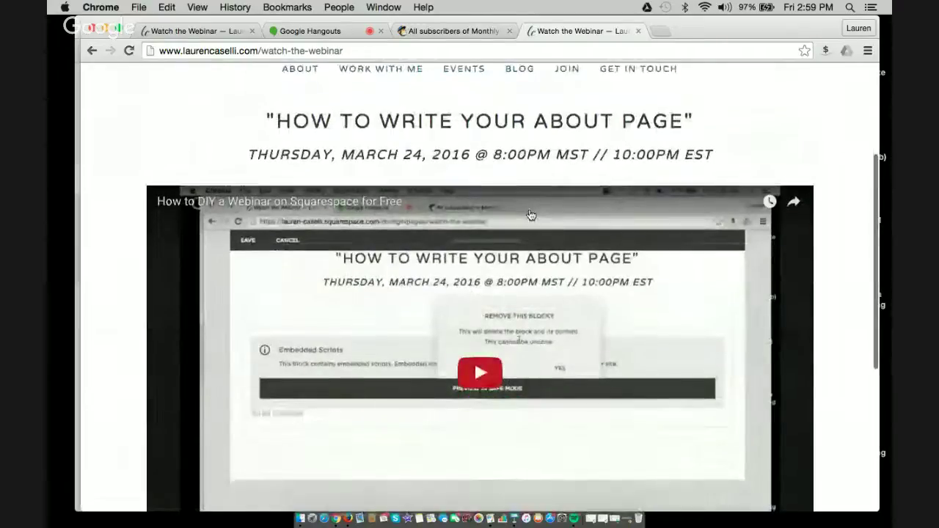
scroll(531, 214, "down", 3)
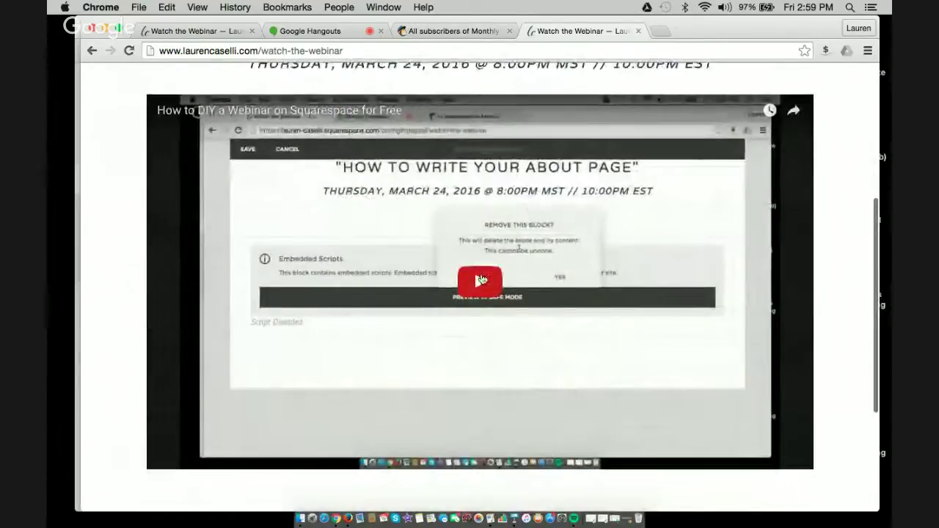
left_click(480, 279)
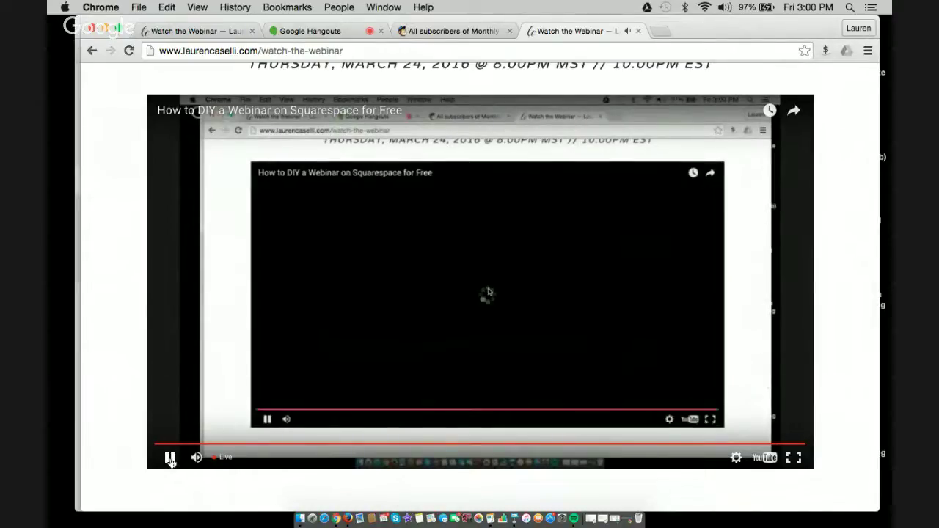
left_click(170, 457)
scroll(468, 200, "up", 3)
scroll(325, 357, "down", 3)
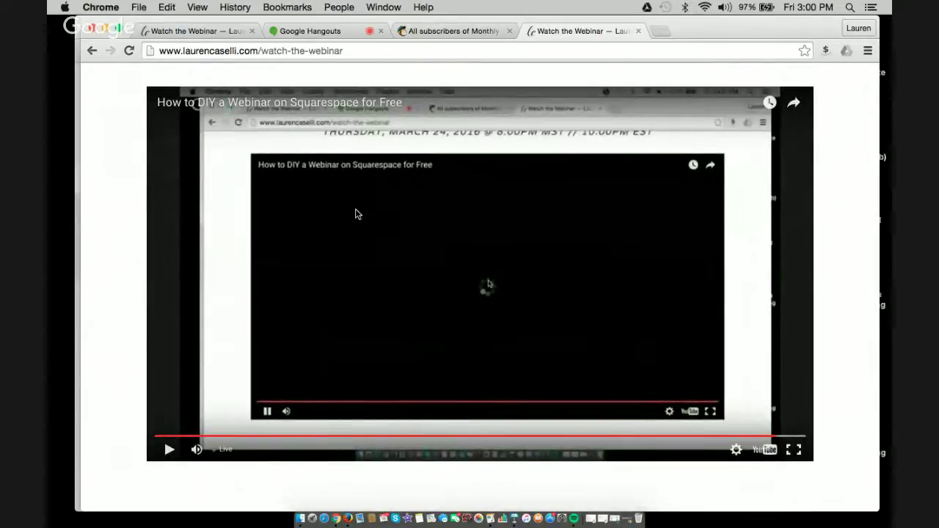
scroll(356, 211, "down", 2)
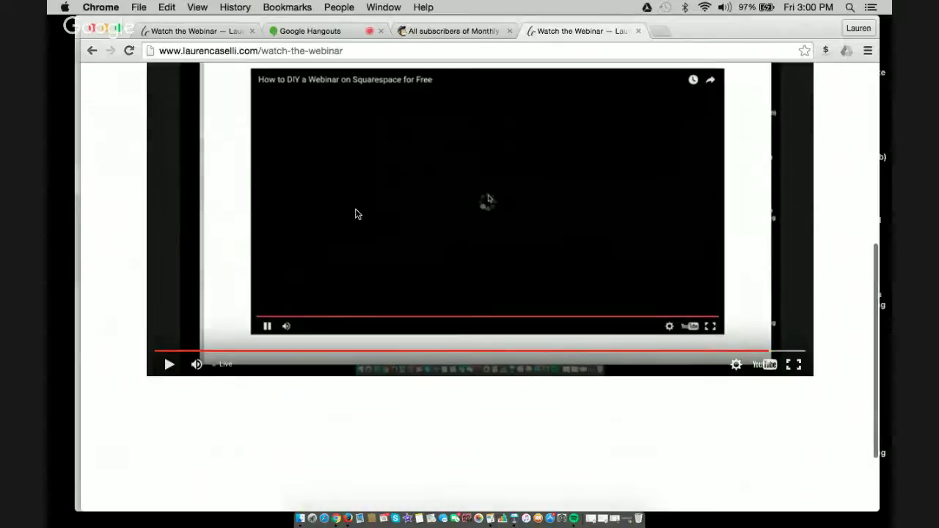
scroll(356, 211, "up", 2)
scroll(355, 213, "up", 2)
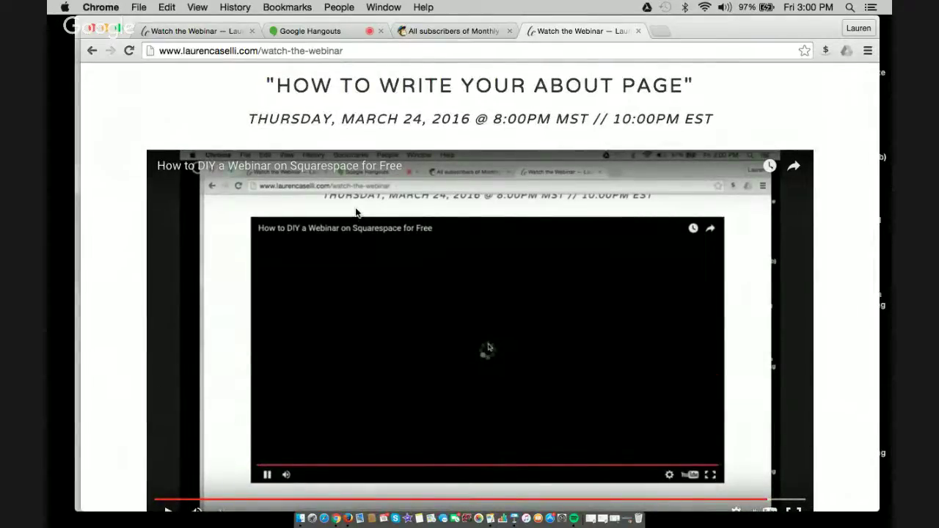
Search the web for chattango in a new browser tab, open the Chatango site, and start making a new group.
left_click(190, 30)
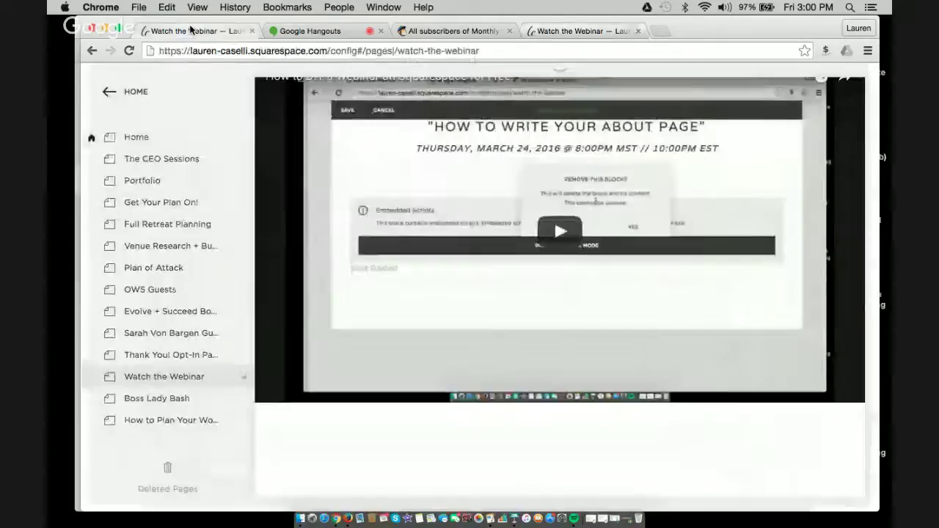
left_click(660, 32)
type("chat")
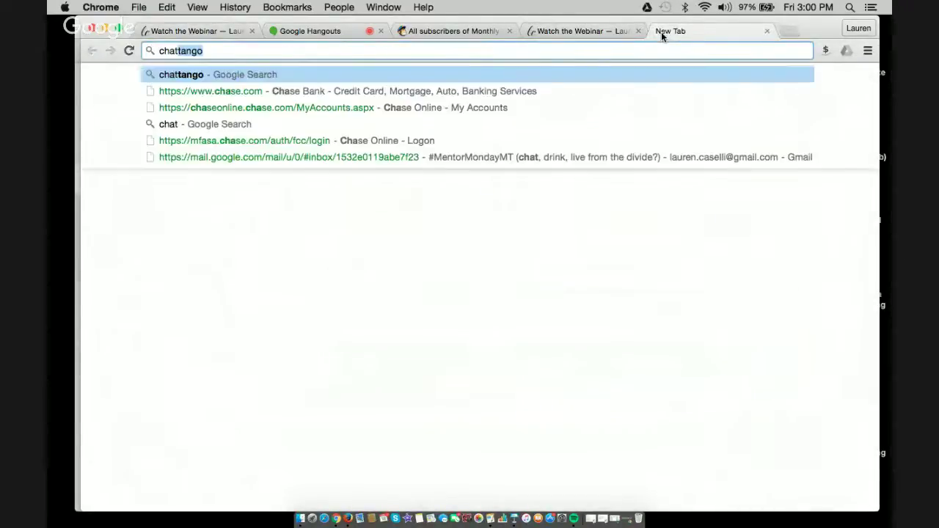
key("Return")
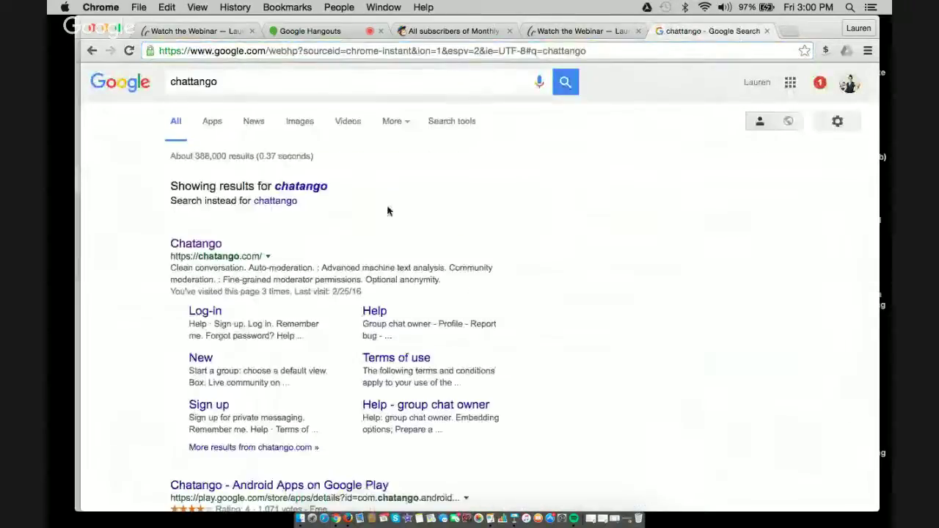
left_click(198, 244)
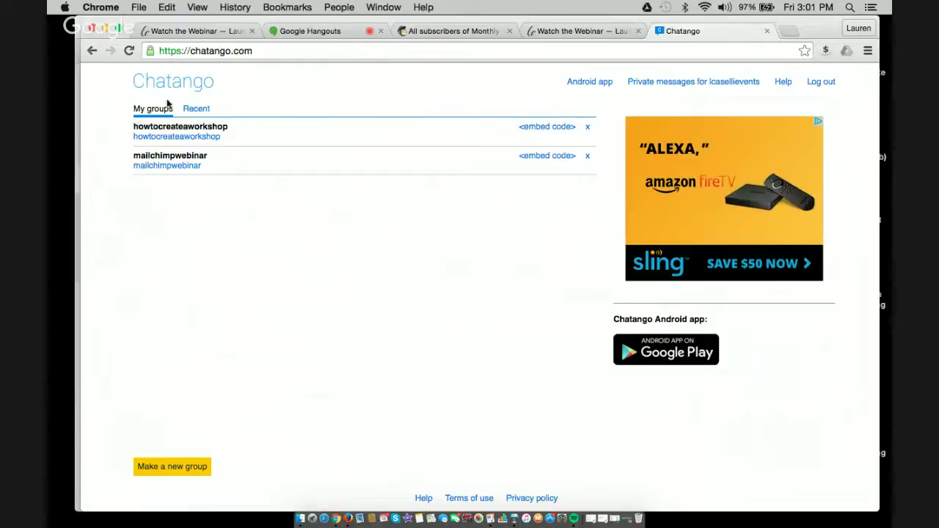
left_click(155, 473)
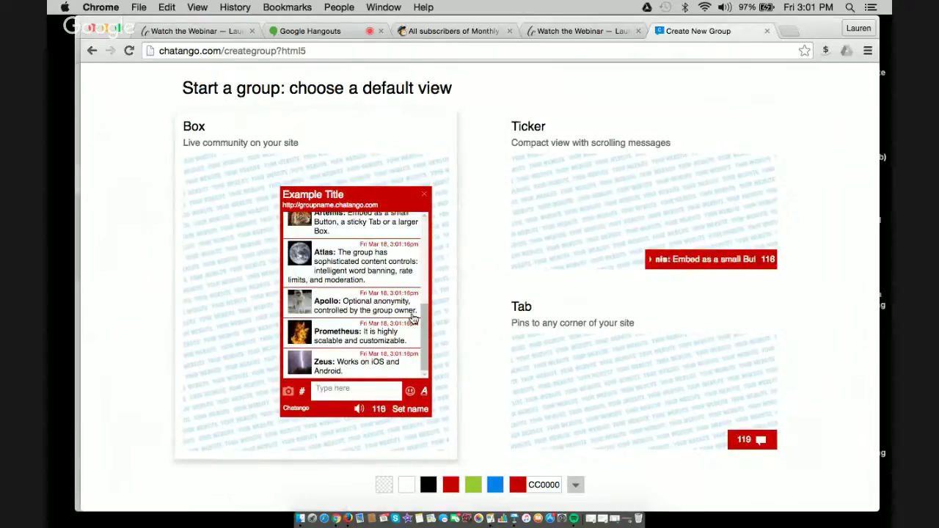
Try dark blue 000099 and white FFFFFF as the new chat group's main color.
left_click(575, 484)
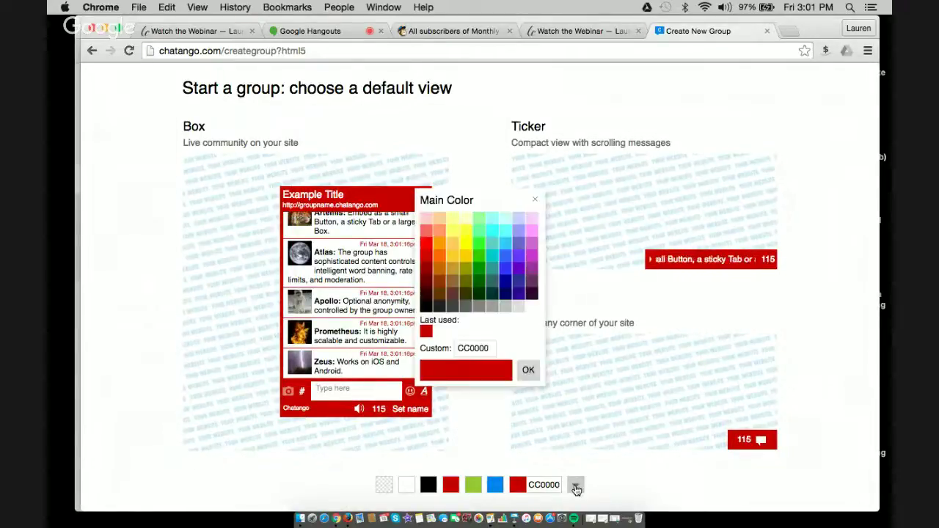
left_click(506, 285)
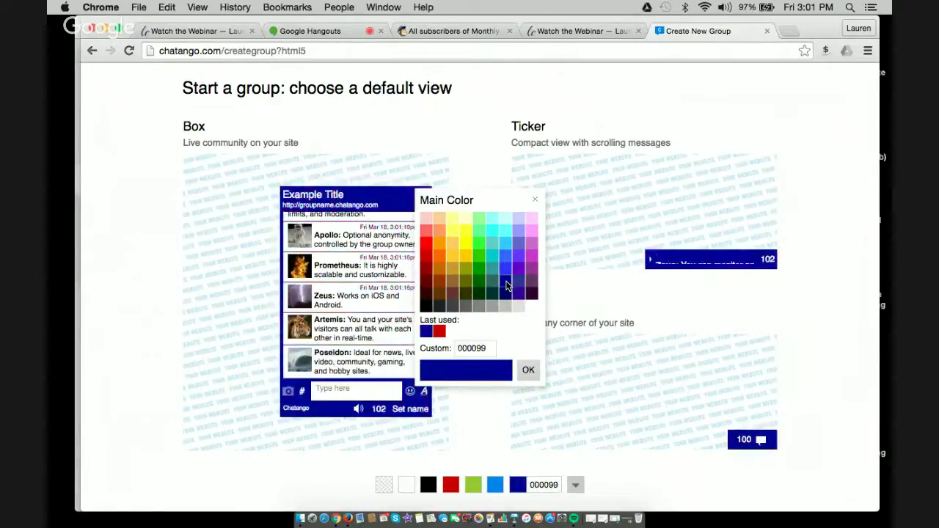
double_click(471, 349)
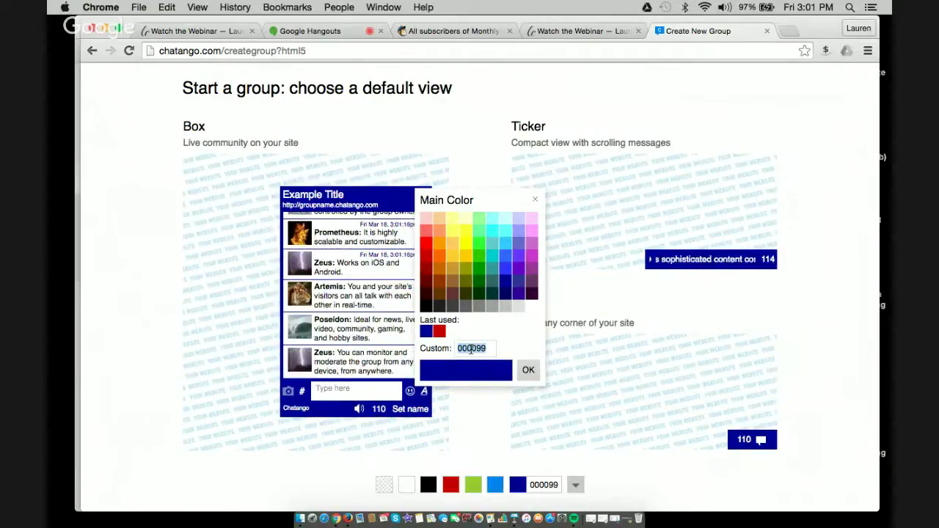
type("ffffff")
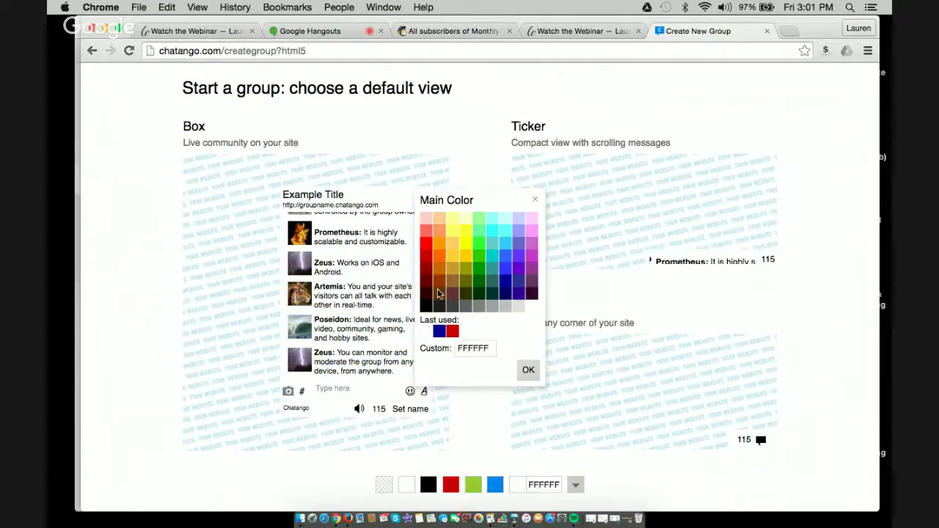
double_click(475, 349)
Set the chat group's main color to black and choose Box as its default view.
left_click(430, 485)
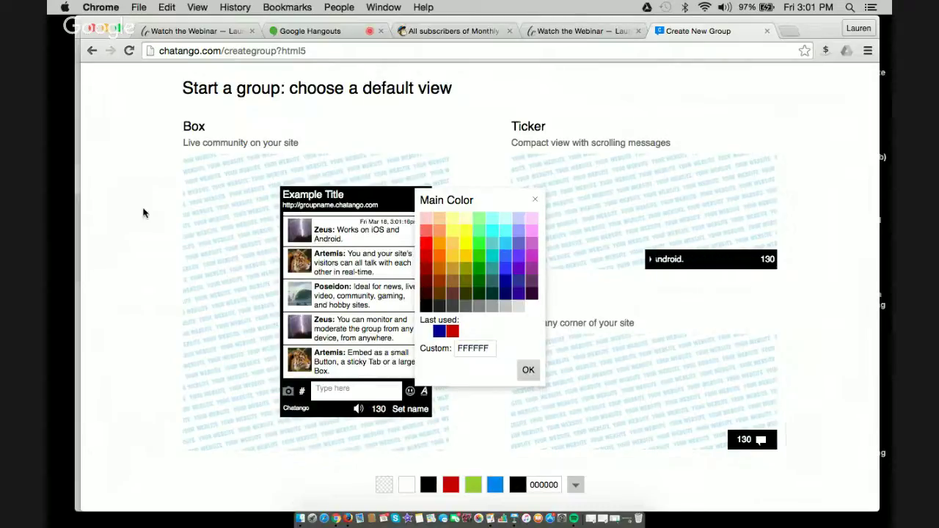
left_click(536, 200)
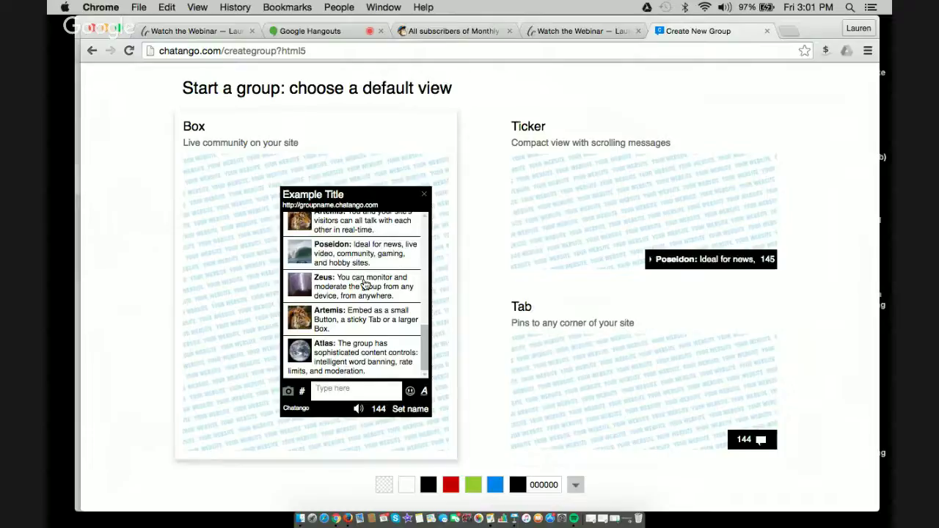
left_click(361, 201)
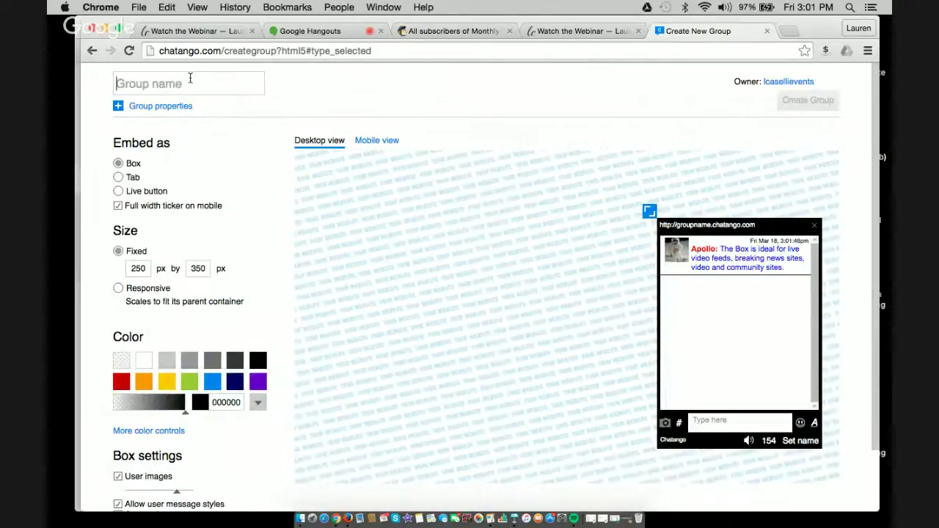
Name the group writeaboutpage, create it, and copy its entire embed code.
type("write")
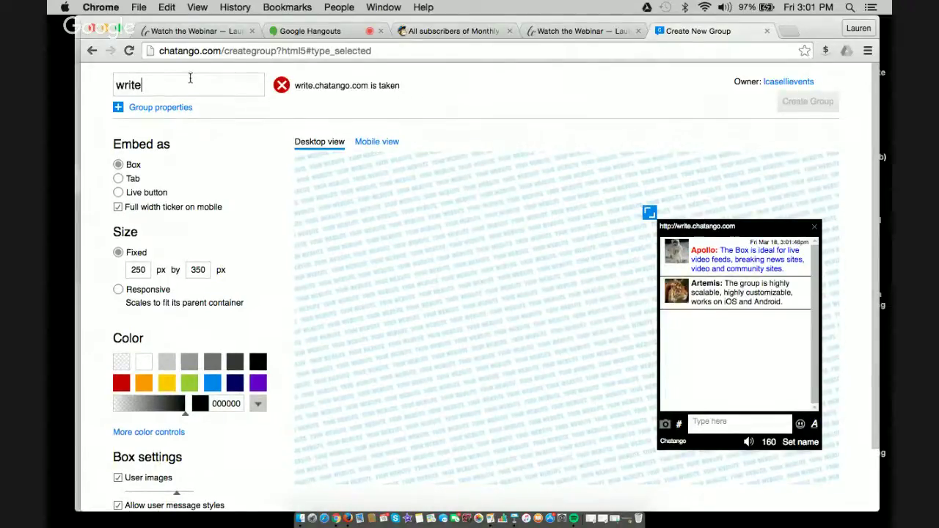
type("aboutpage")
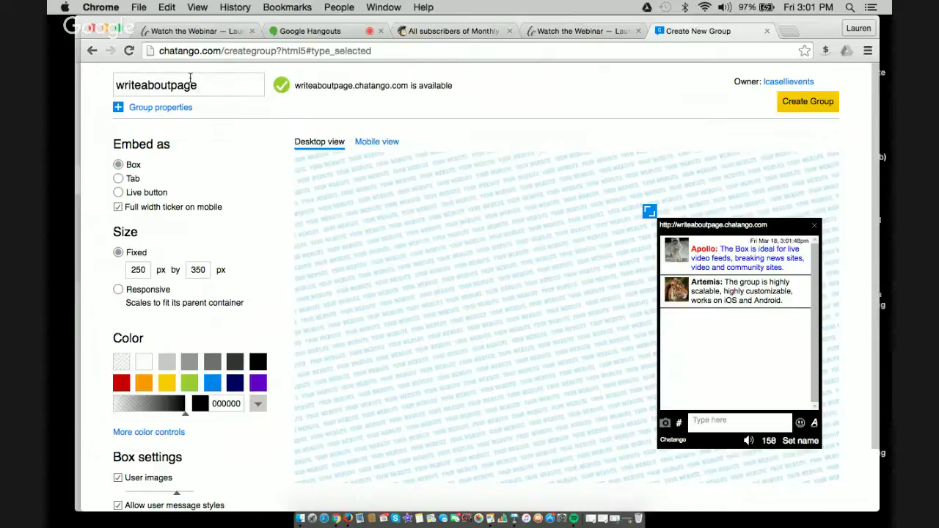
left_click(810, 103)
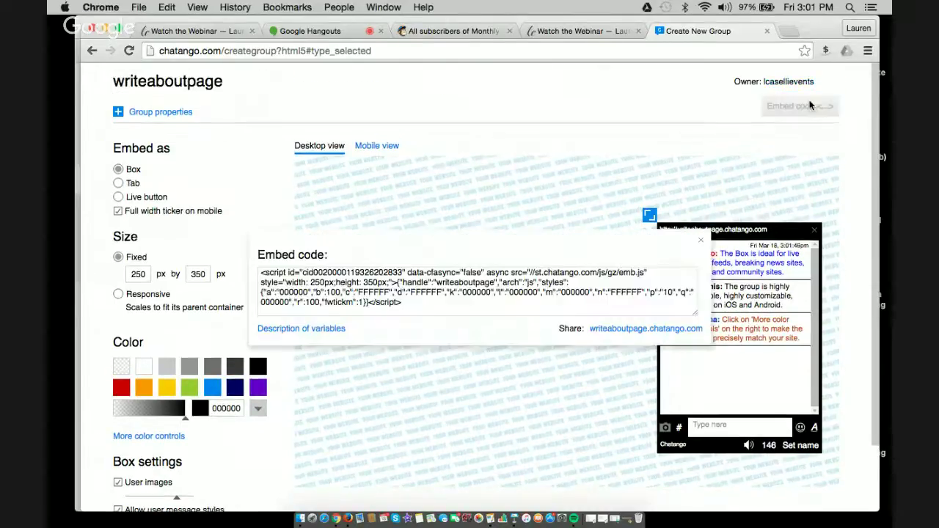
left_click(420, 308)
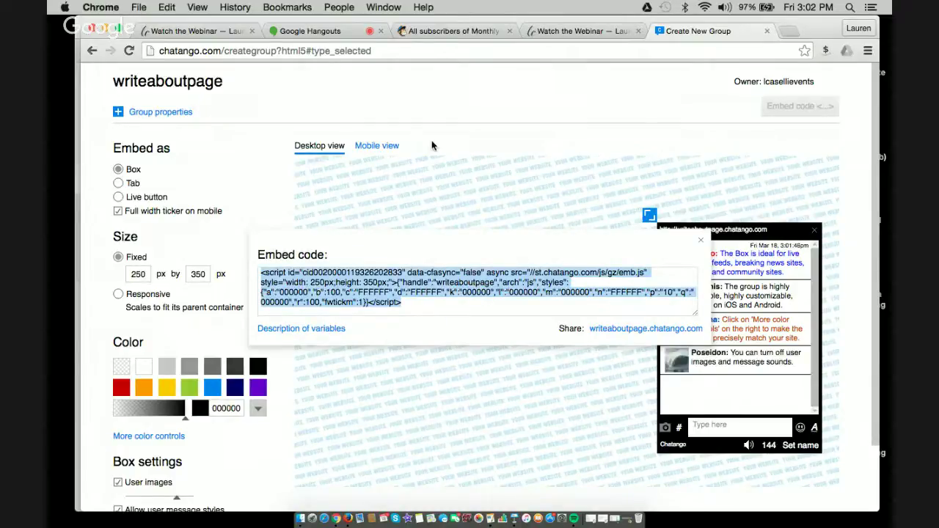
Return to the Squarespace editor and open the Watch the Webinar page content for editing.
left_click(181, 32)
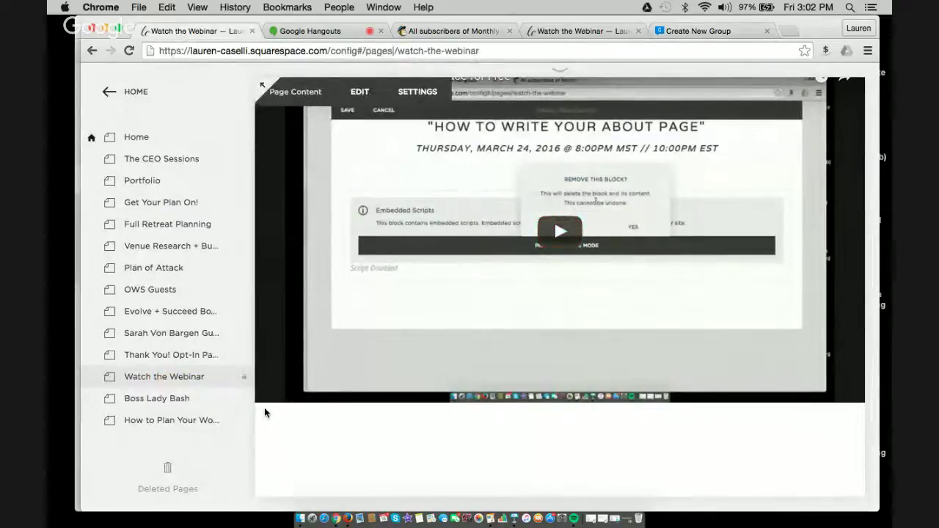
scroll(377, 311, "up", 3)
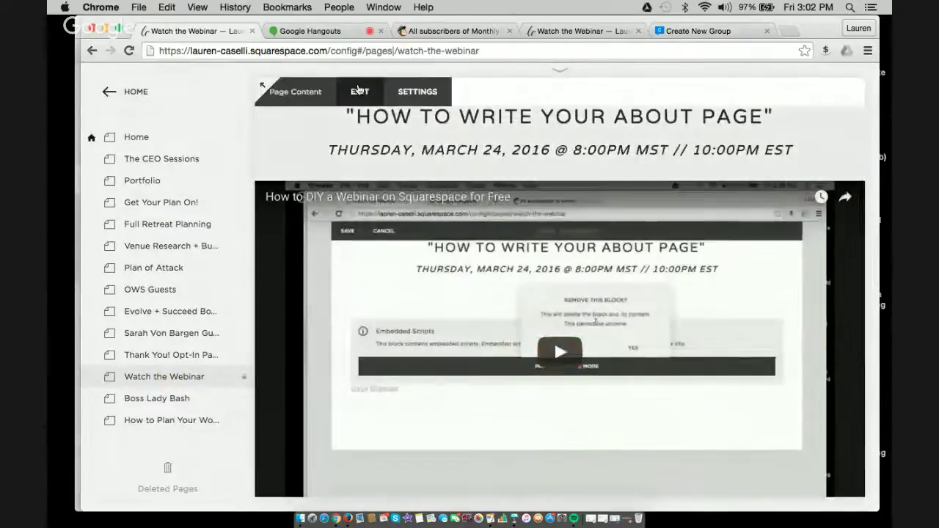
left_click(354, 98)
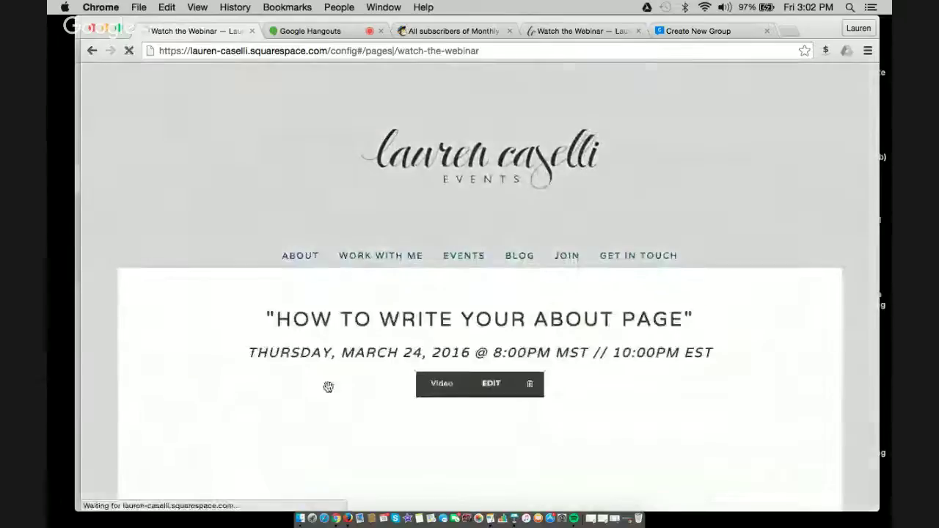
scroll(325, 371, "down", 2)
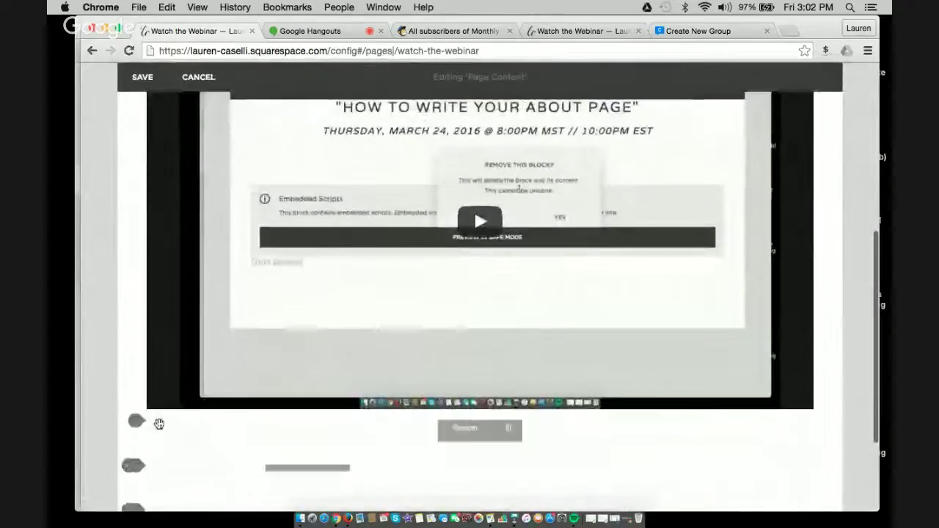
left_click(142, 424)
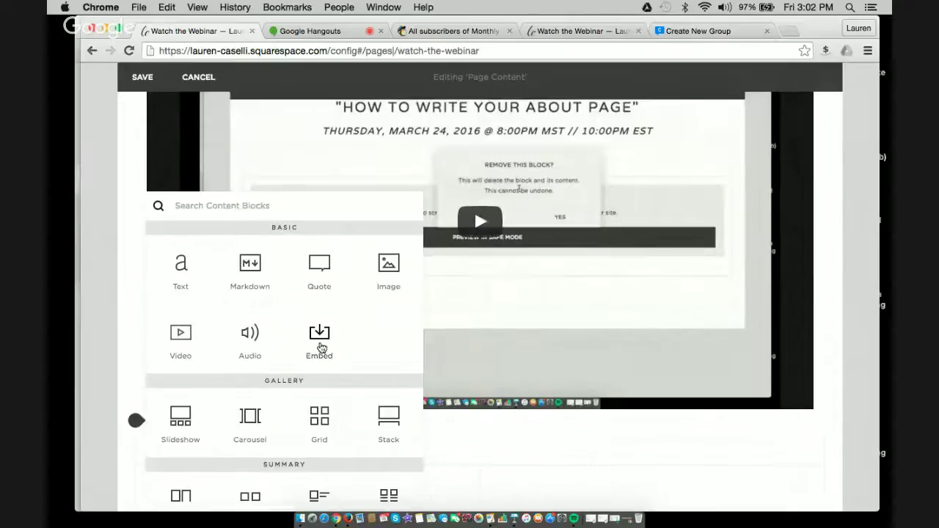
scroll(320, 347, "down", 1)
left_click(325, 287)
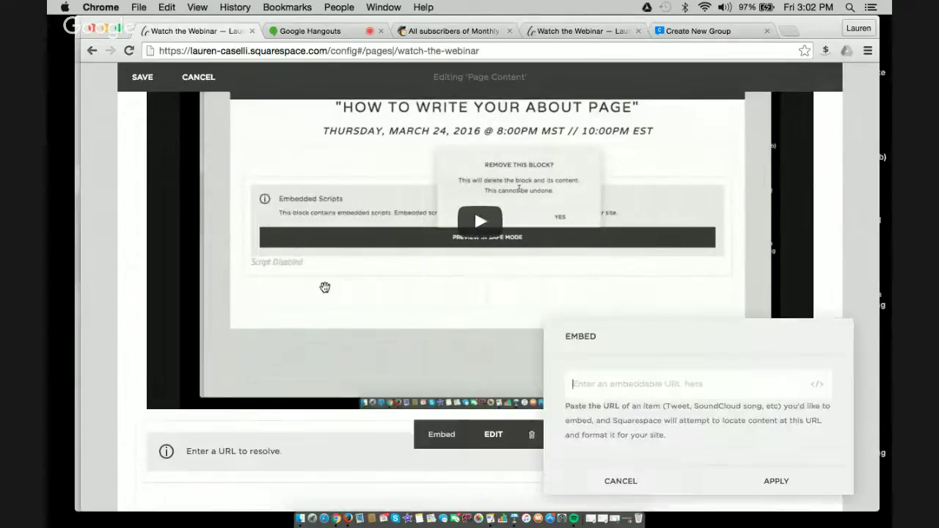
left_click(607, 484)
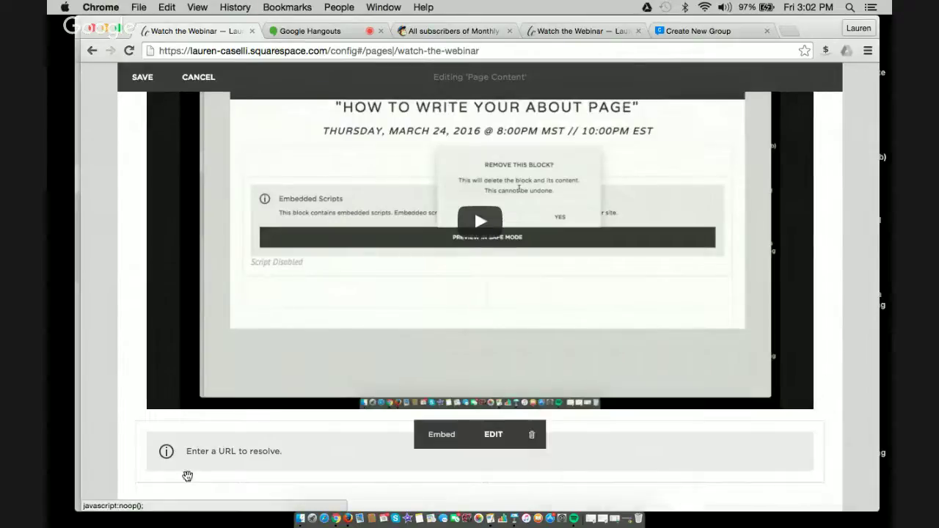
left_click(532, 434)
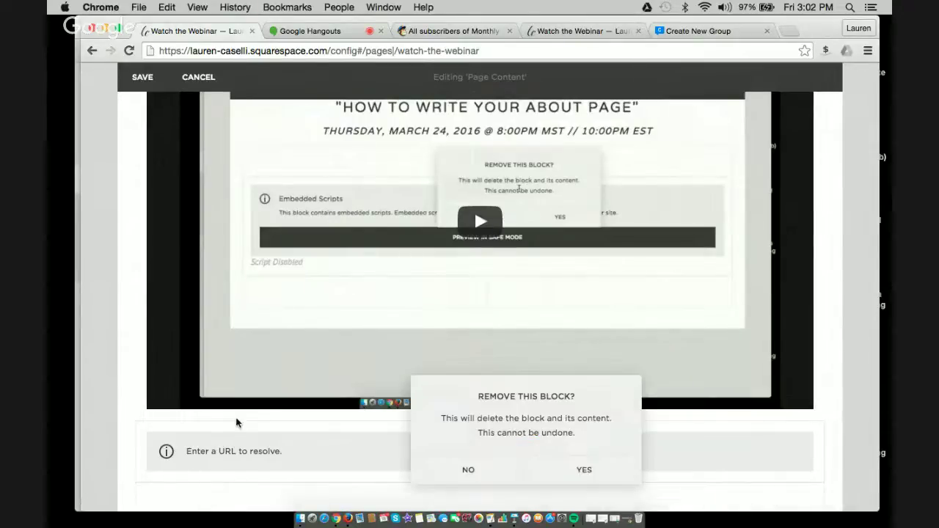
left_click(584, 466)
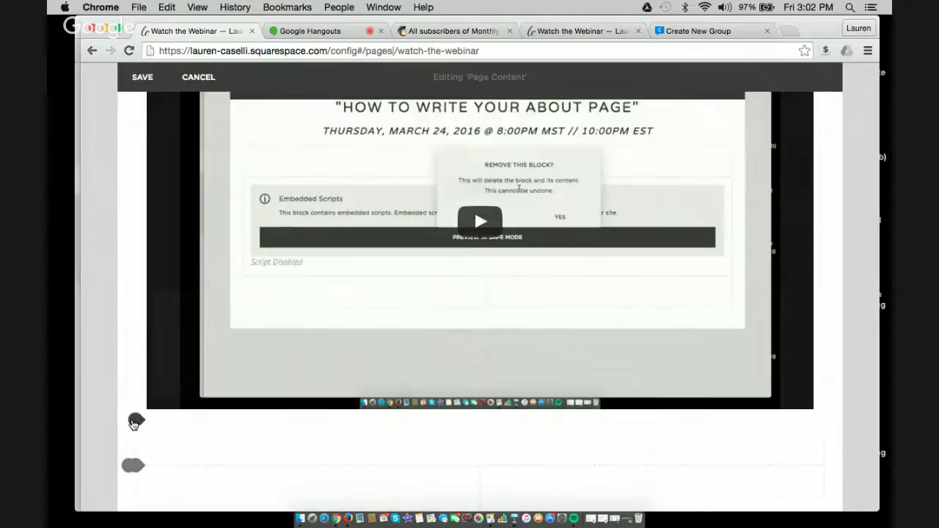
Add a Code block below the webinar video and replace its sample HTML with the copied Chatango embed code.
left_click(136, 420)
scroll(350, 366, "down", 1)
scroll(349, 366, "down", 5)
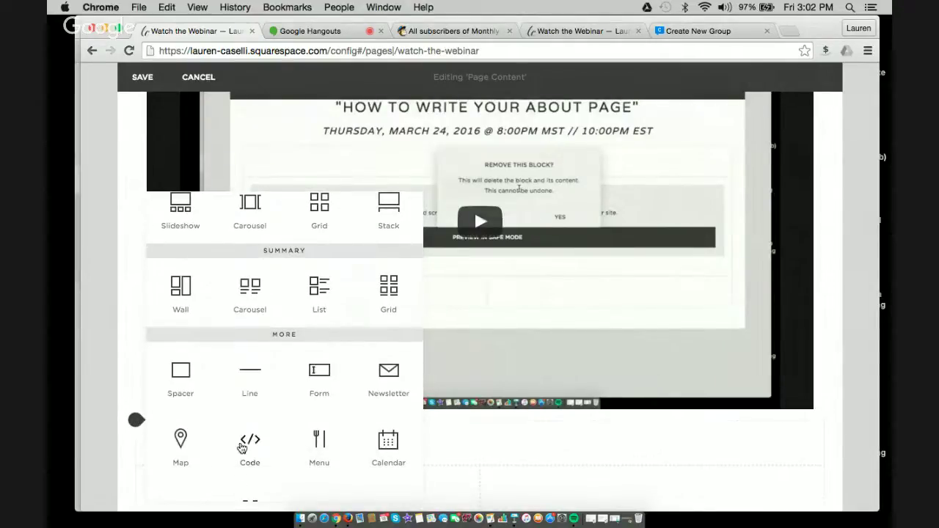
scroll(250, 433, "down", 1)
left_click(250, 400)
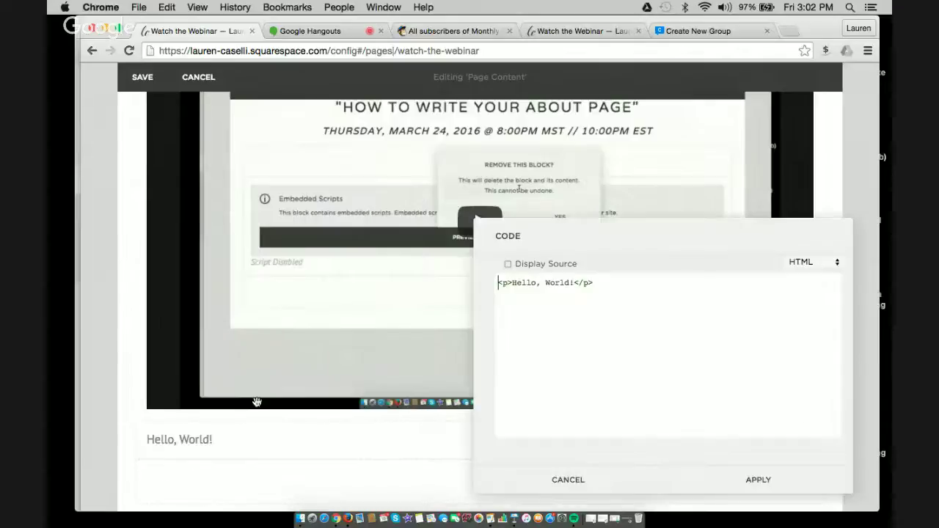
key("ctrl+a")
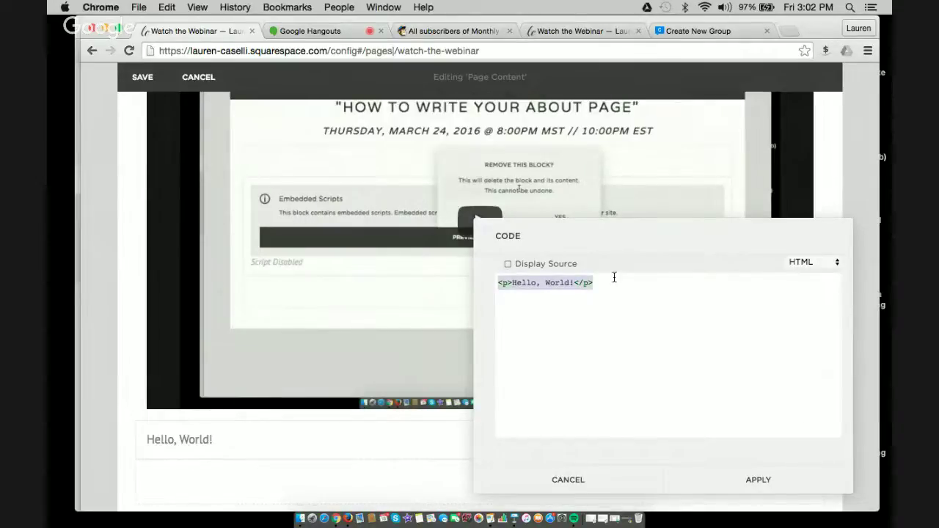
key("BackSpace")
key("ctrl+v")
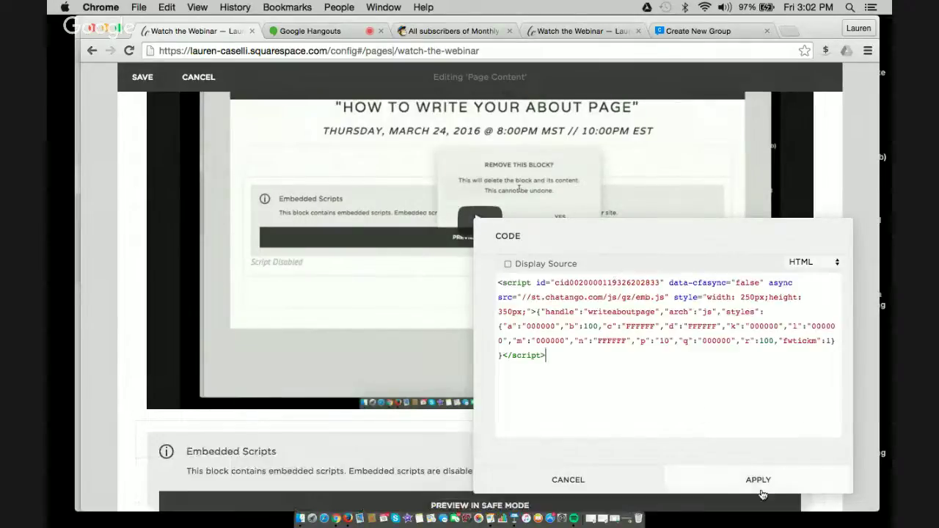
left_click(758, 479)
Preview the chat code block in safe mode and reload the live Watch the Webinar page.
scroll(660, 374, "down", 3)
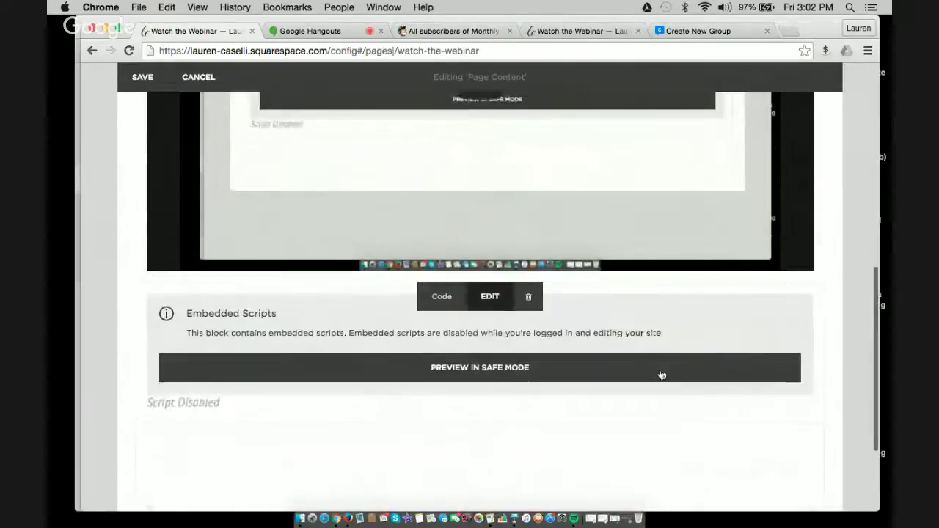
left_click(490, 368)
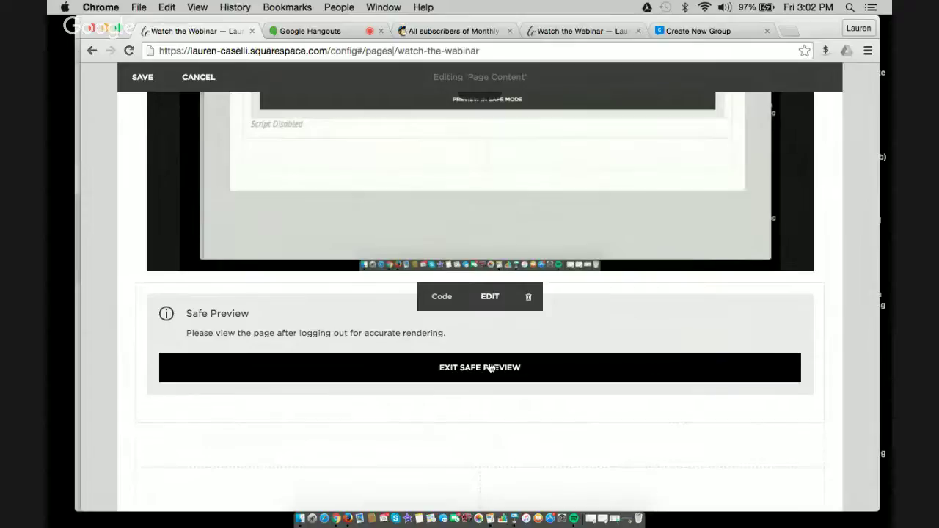
left_click(581, 31)
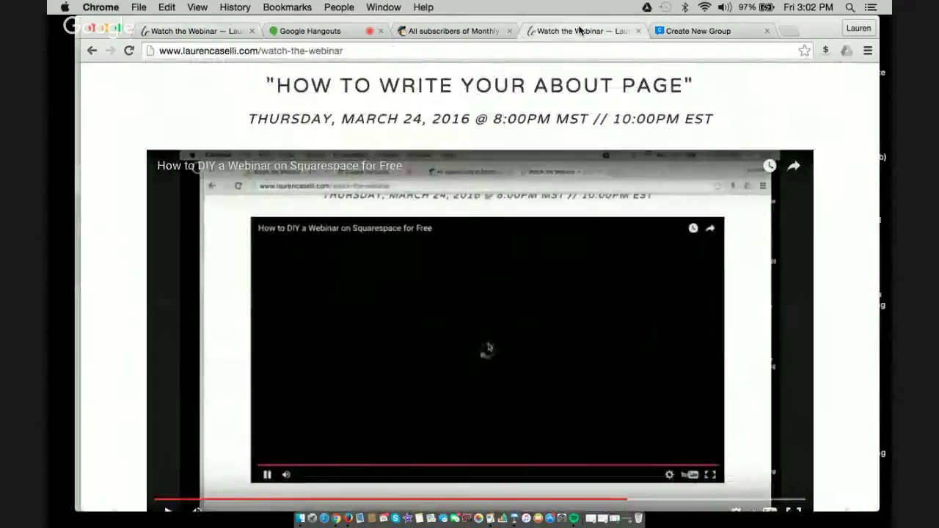
left_click(399, 53)
key("Return")
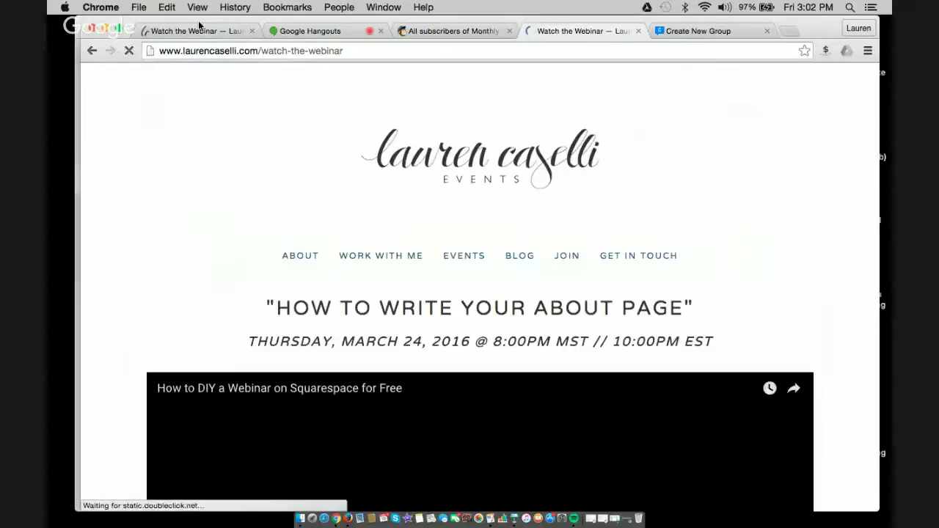
Save the page content in the editor and check the chat box below the video on the reloaded live page.
left_click(198, 31)
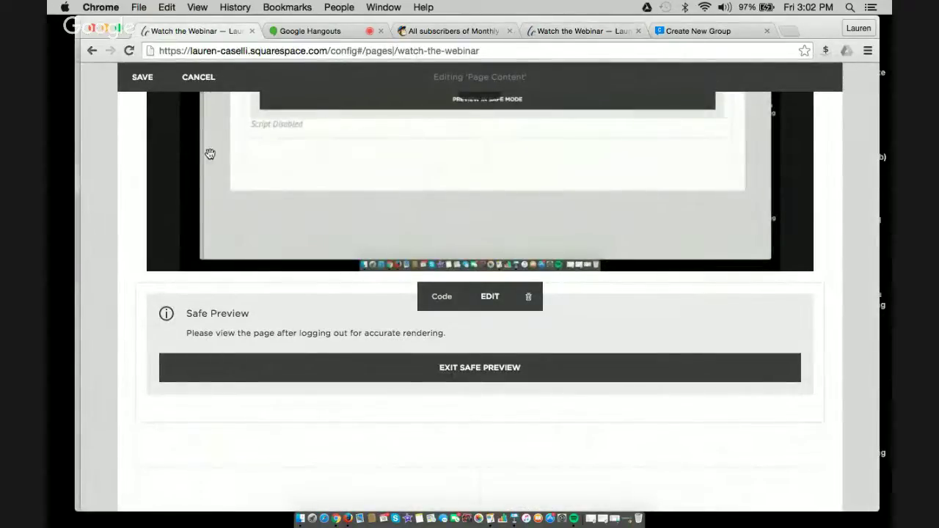
left_click(130, 77)
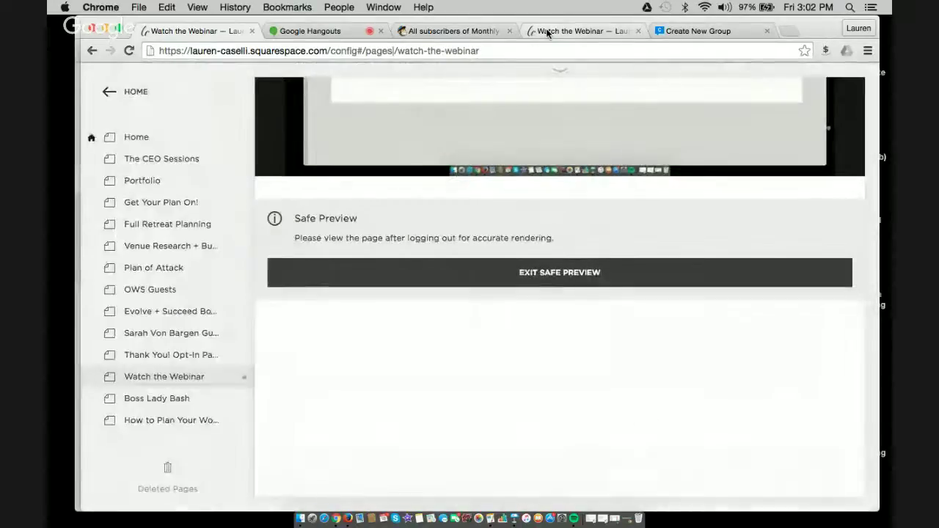
left_click(547, 32)
left_click(380, 51)
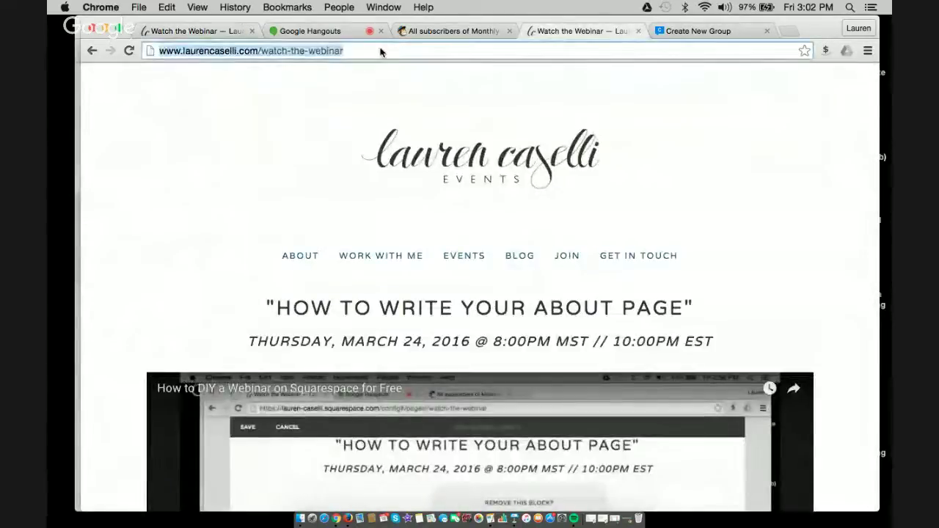
key("Return")
mouse_move(464, 258)
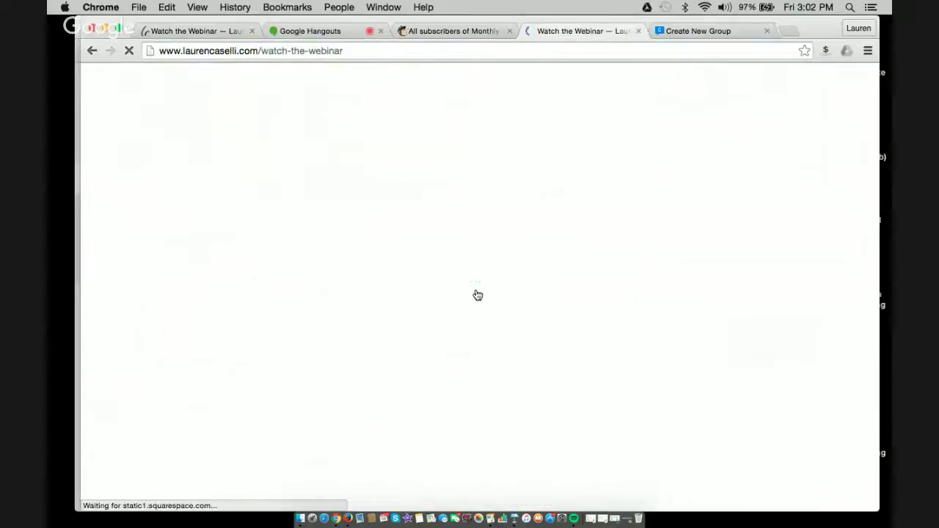
scroll(477, 295, "down", 5)
scroll(477, 295, "down", 5)
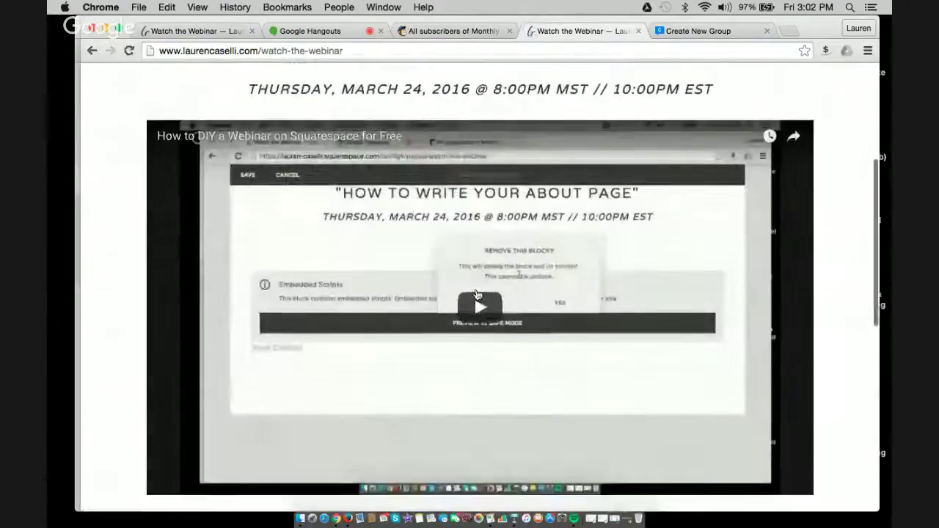
scroll(216, 352, "down", 5)
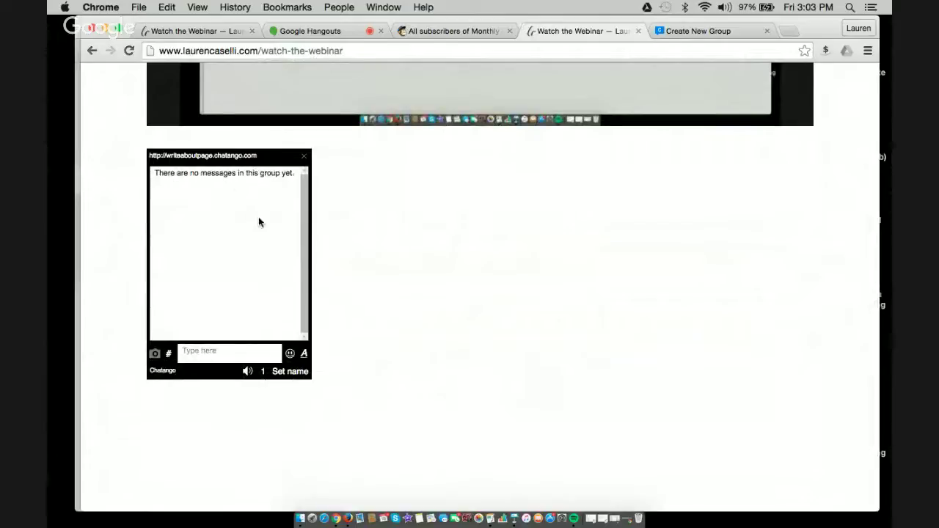
scroll(260, 220, "up", 10)
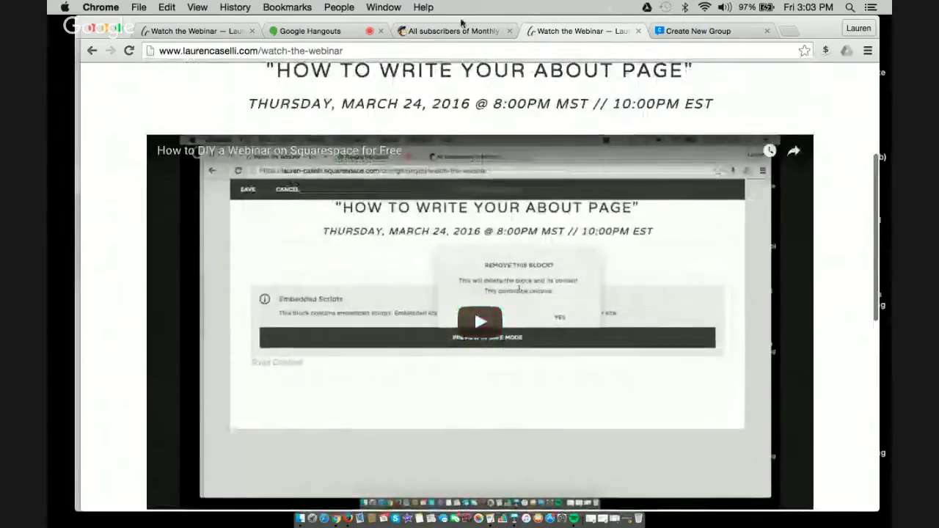
Reopen the page content for editing, move the chat code block to the left of the video and narrow its column.
left_click(190, 31)
scroll(419, 222, "up", 2)
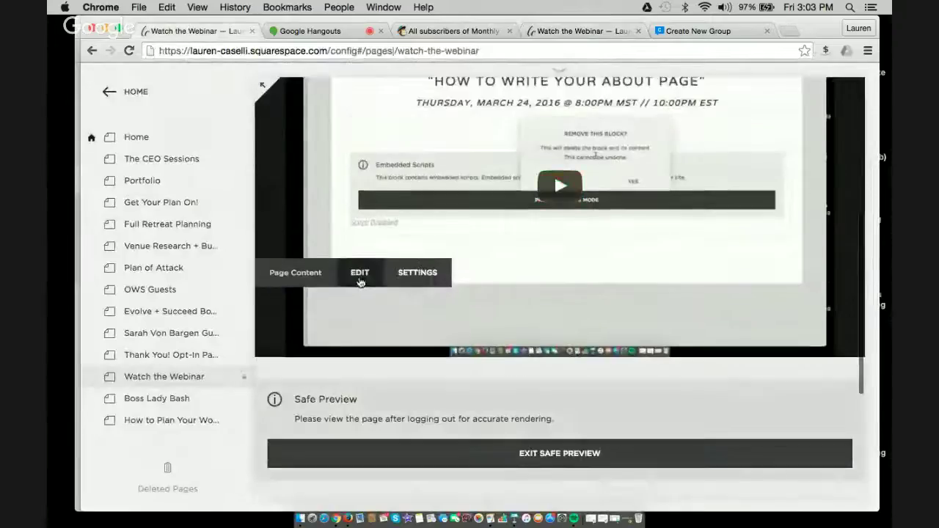
left_click(361, 95)
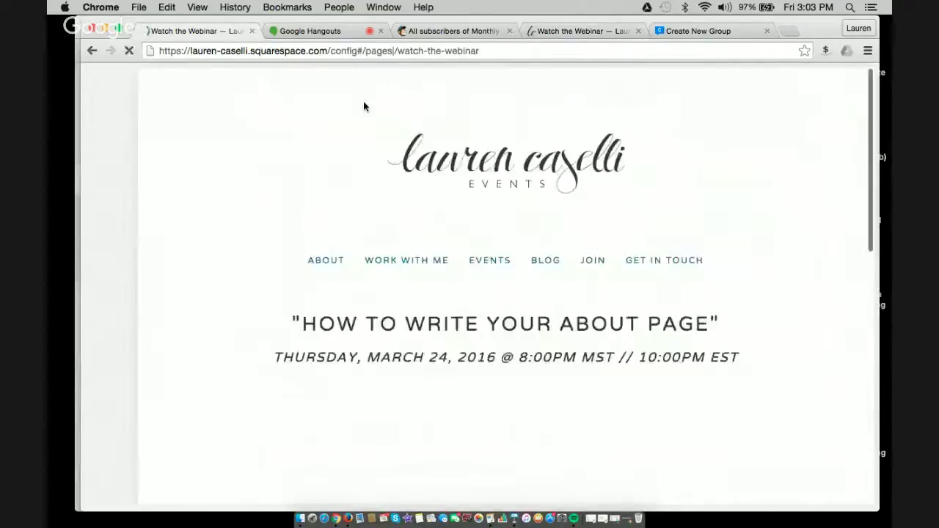
scroll(427, 326, "down", 5)
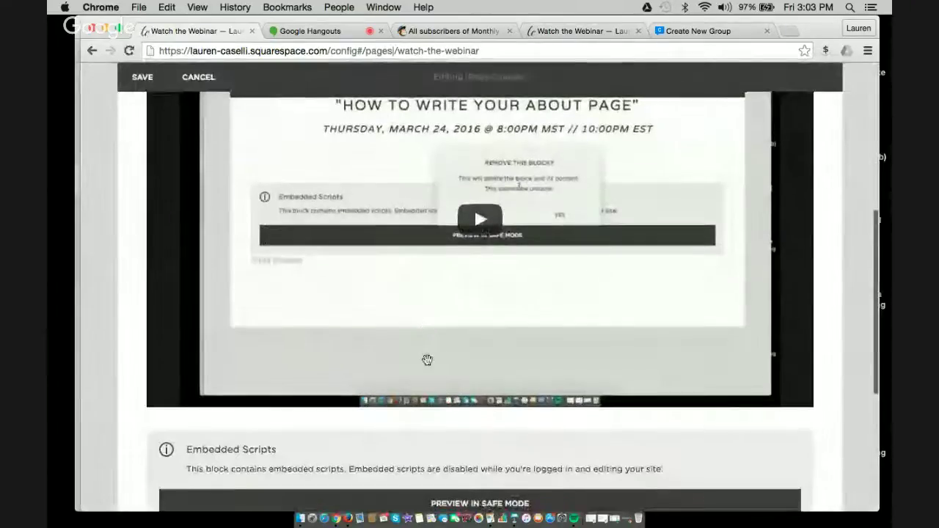
mouse_move(429, 458)
left_click_drag(309, 378, 191, 187)
left_click_drag(465, 162, 312, 171)
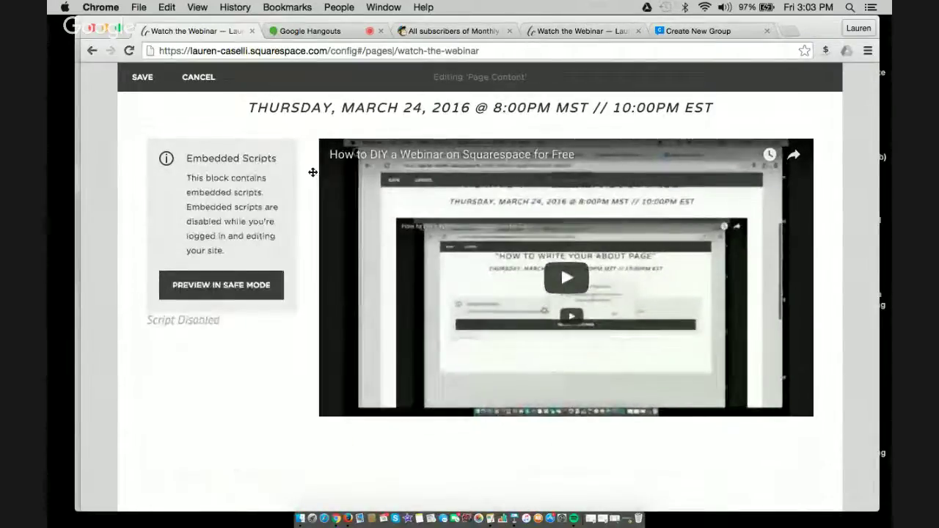
Save the new layout and check the chat box beside the video on the reloaded live page.
left_click(141, 79)
left_click(587, 31)
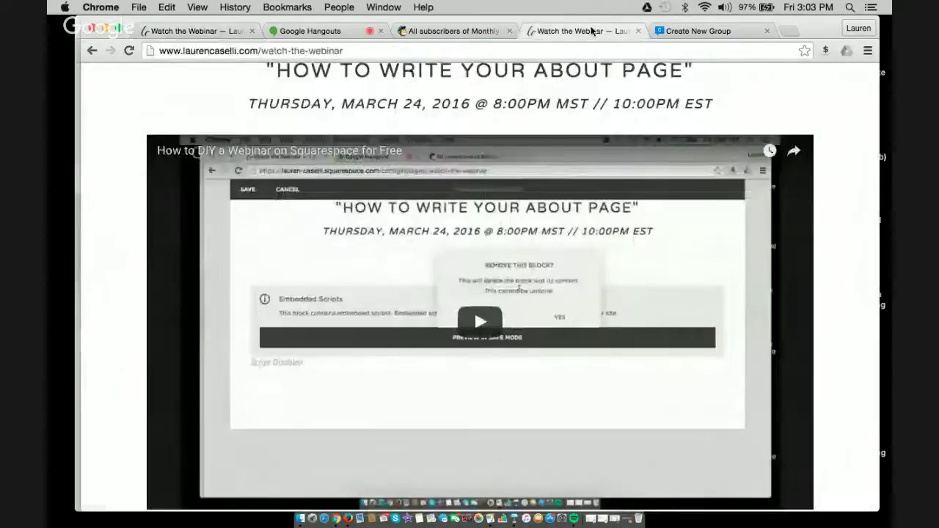
left_click(389, 53)
key("Return")
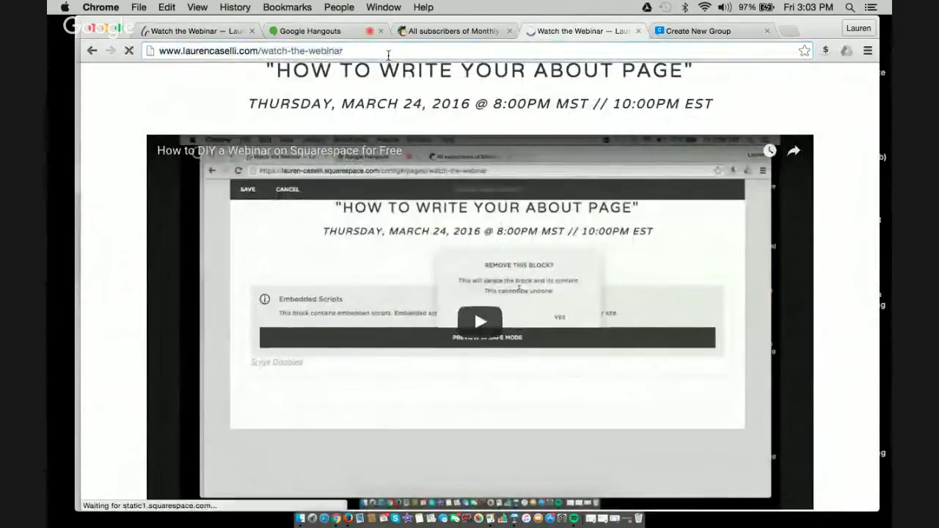
scroll(472, 227, "down", 5)
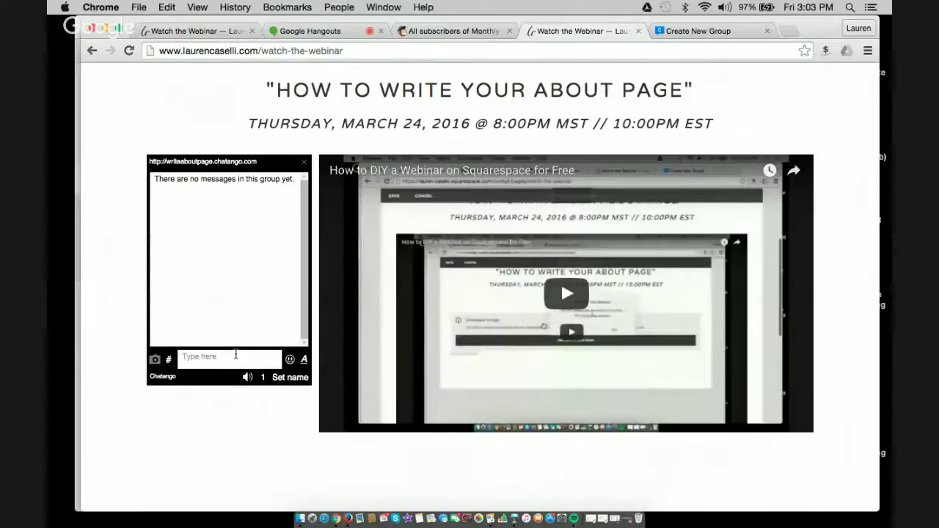
Open the Watch the Webinar page's settings in the editor and review its description, URL slug and password field.
left_click(199, 32)
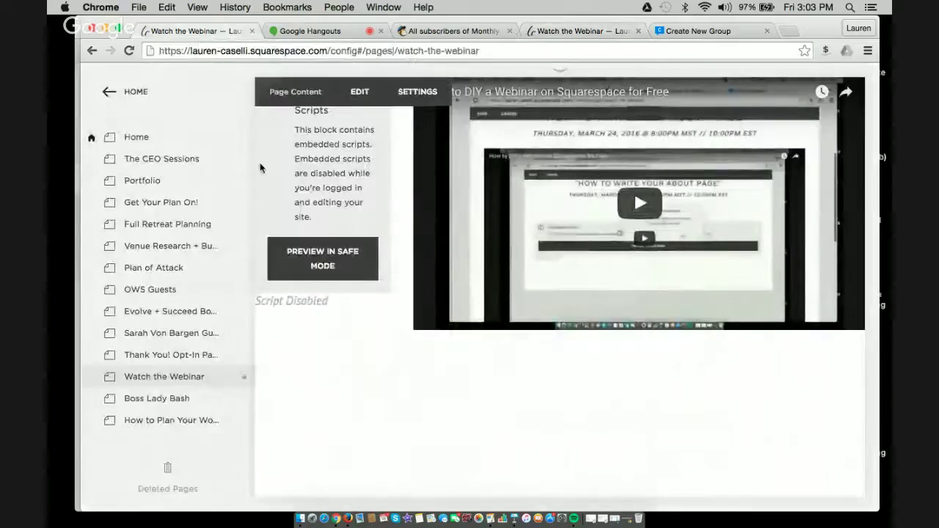
mouse_move(226, 377)
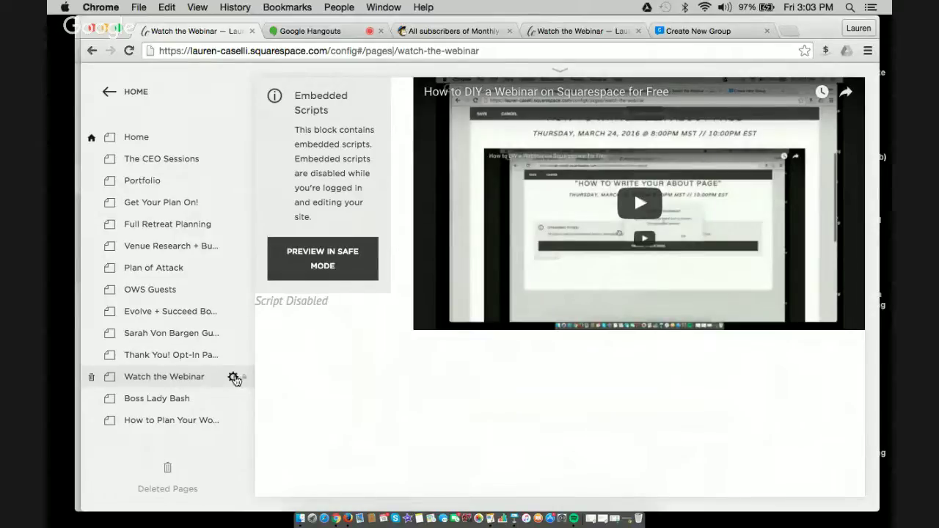
left_click(233, 378)
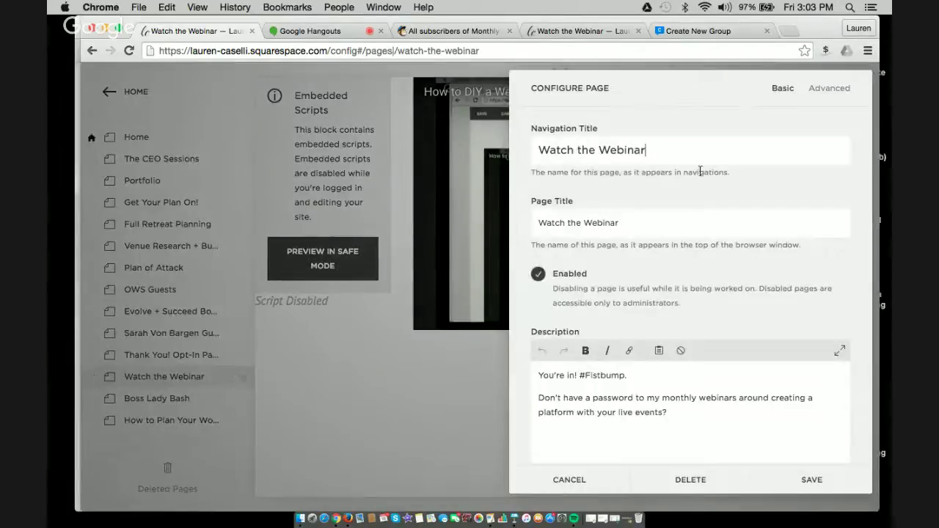
scroll(681, 371, "down", 2)
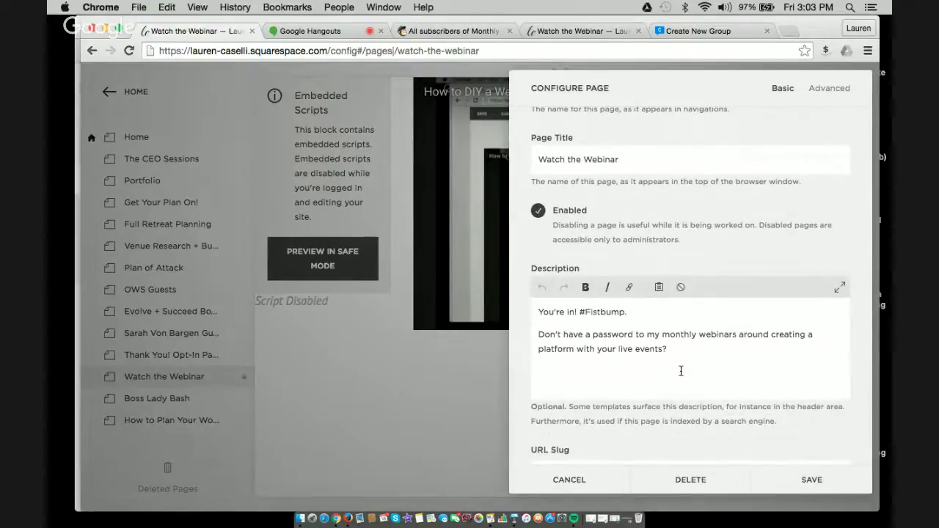
scroll(681, 372, "down", 2)
scroll(658, 358, "down", 2)
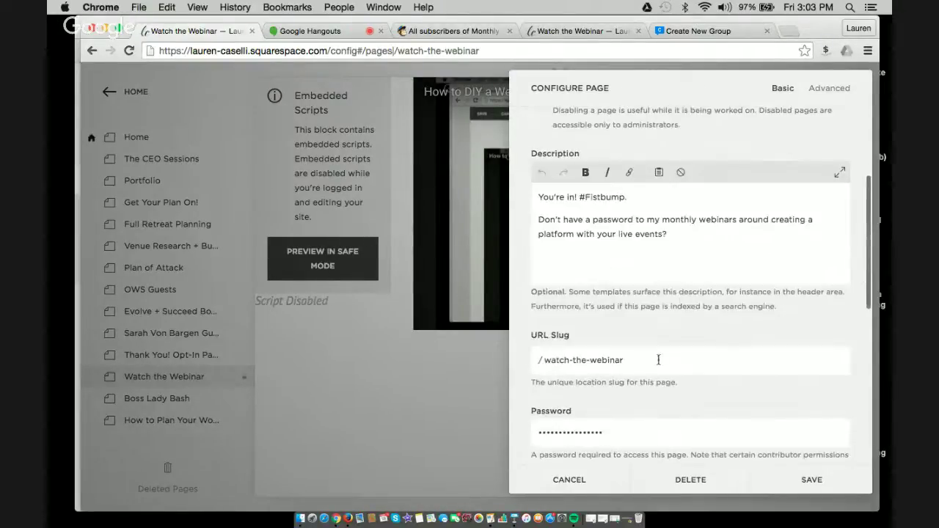
left_click_drag(644, 359, 567, 360)
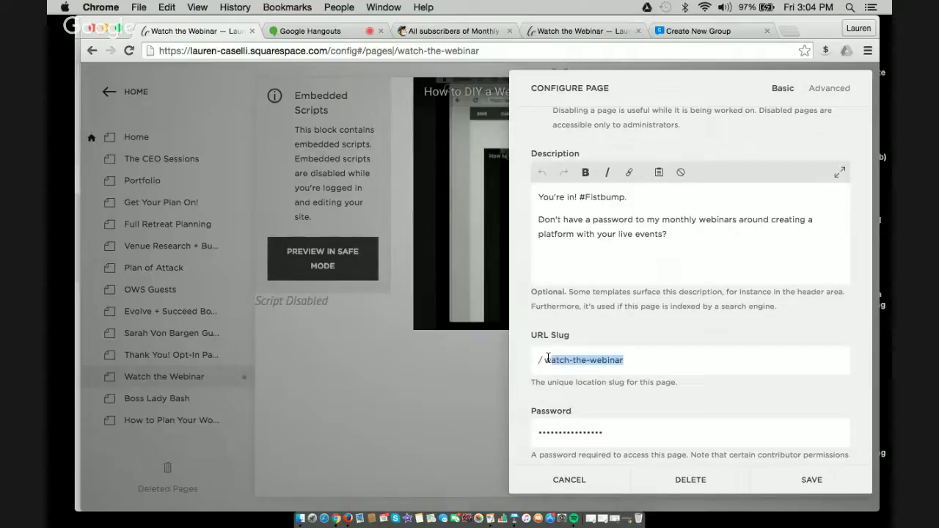
left_click(662, 359)
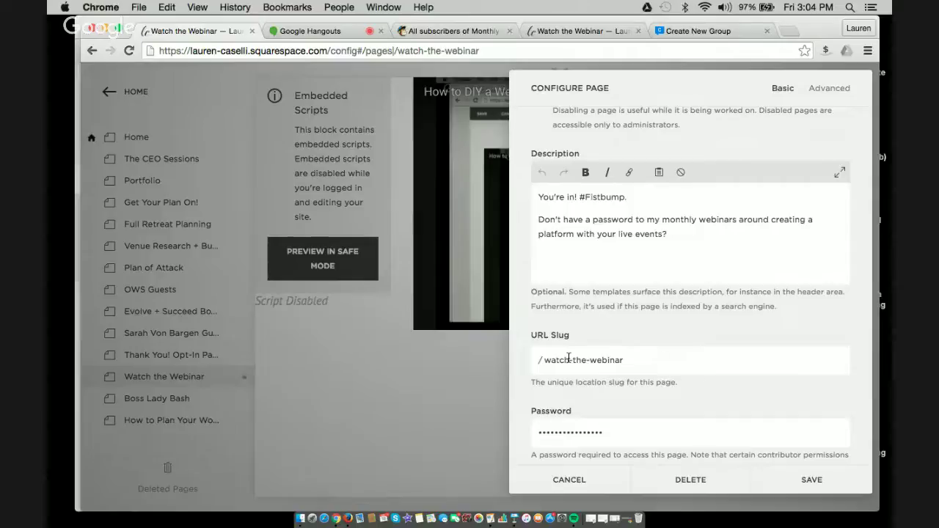
scroll(587, 341, "down", 1)
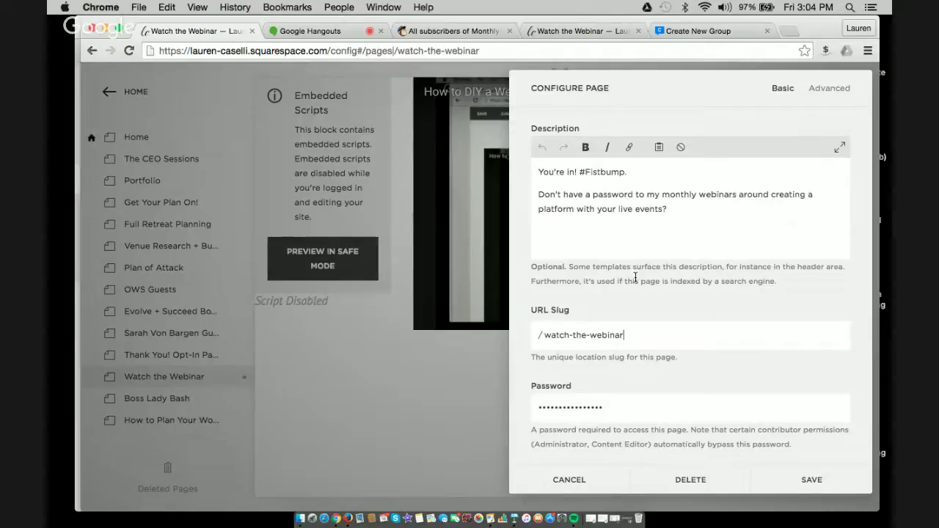
Review the remaining page settings, from titles and password field to thumbnail image and page controls, and save the page configuration.
scroll(602, 367, "down", 3)
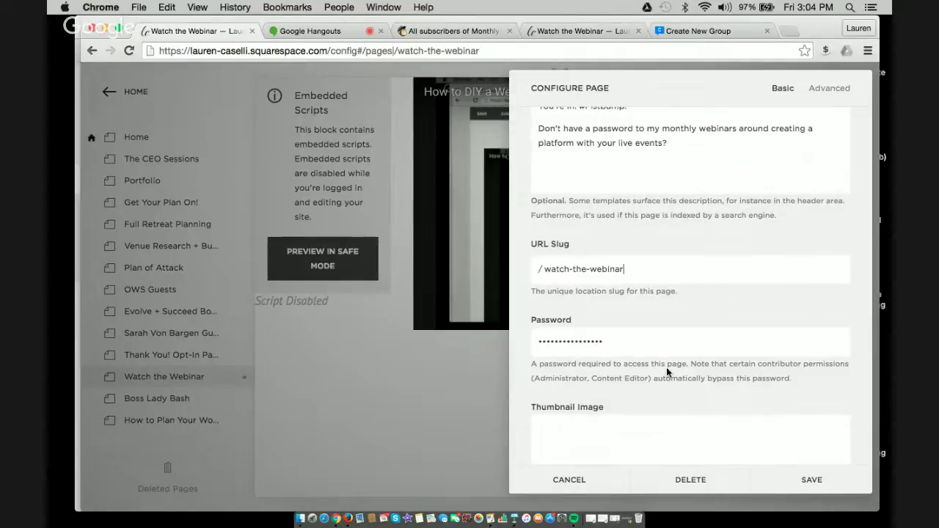
scroll(549, 342, "down", 10)
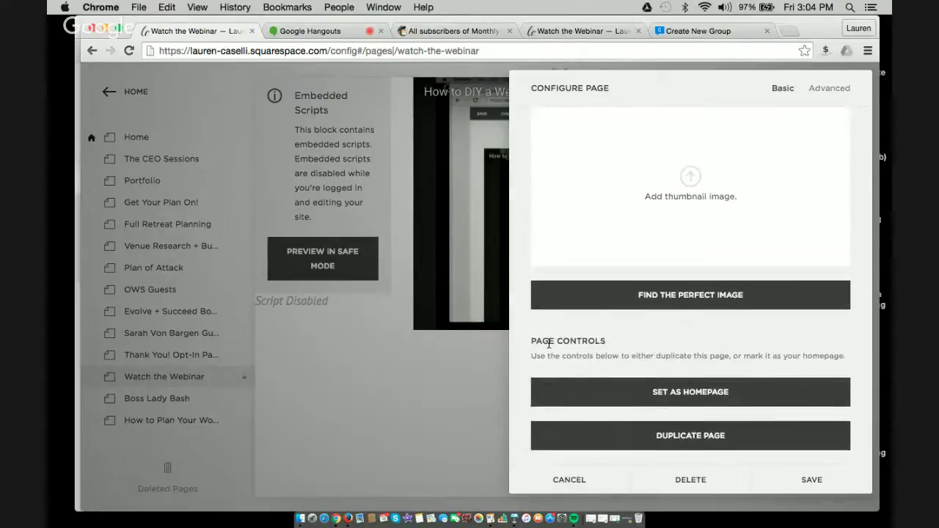
scroll(548, 347, "up", 12)
scroll(548, 343, "up", 7)
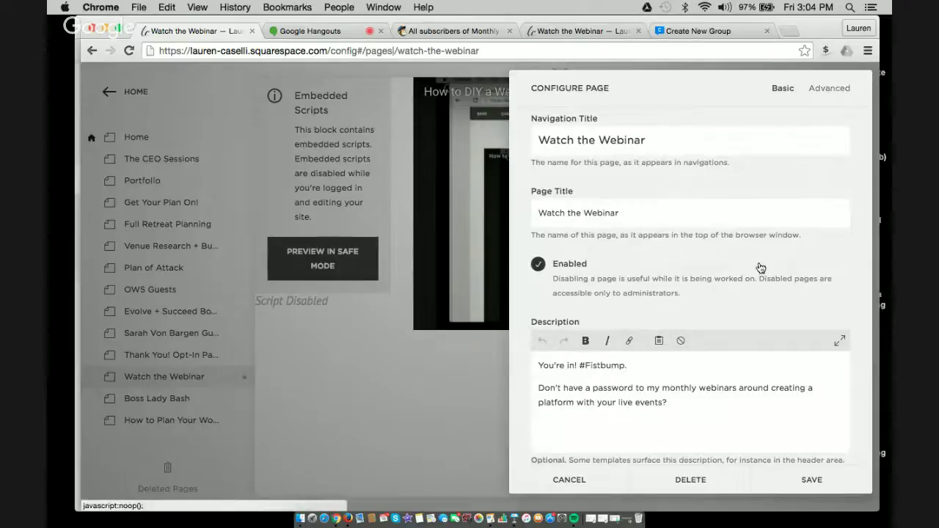
scroll(760, 268, "down", 10)
scroll(754, 266, "up", 5)
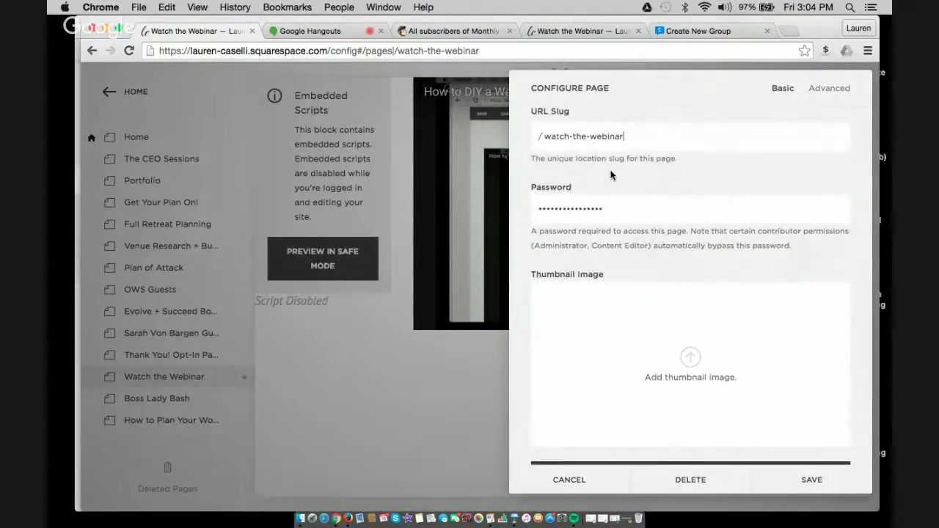
scroll(611, 175, "up", 2)
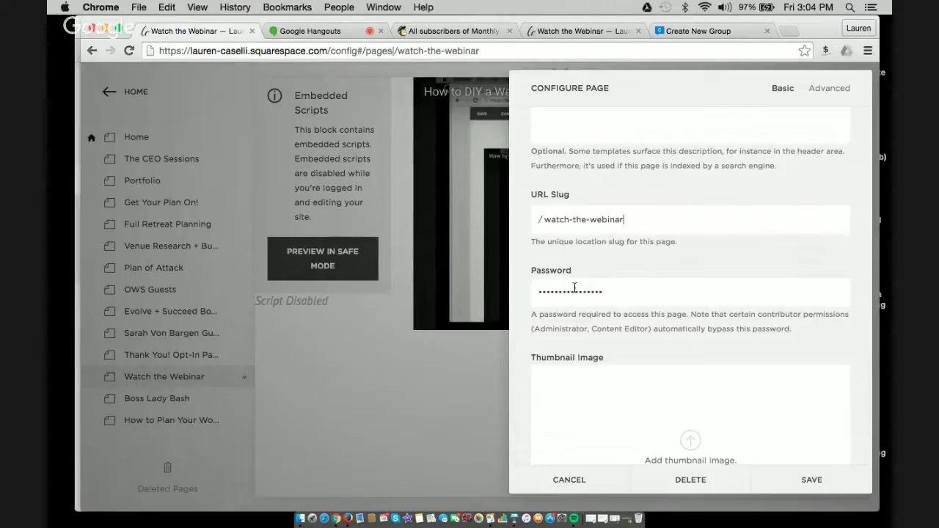
scroll(575, 287, "down", 5)
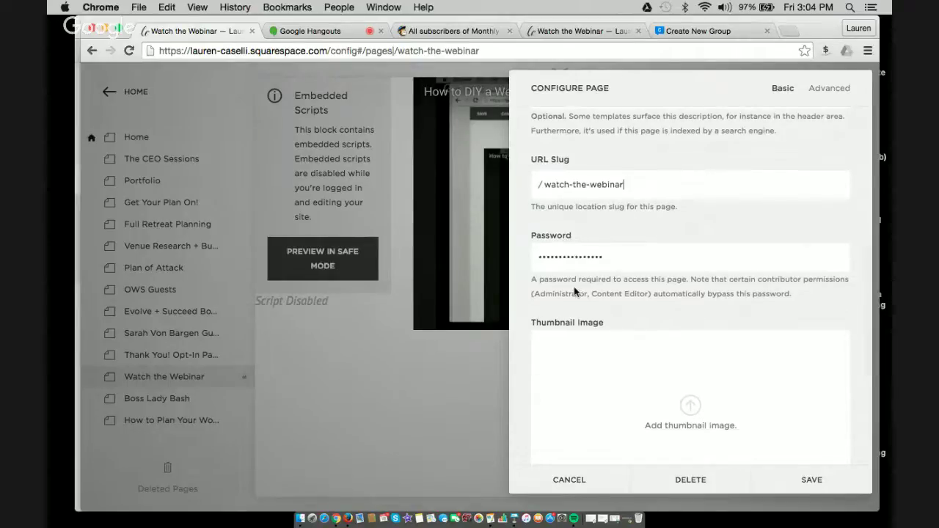
scroll(573, 292, "down", 1)
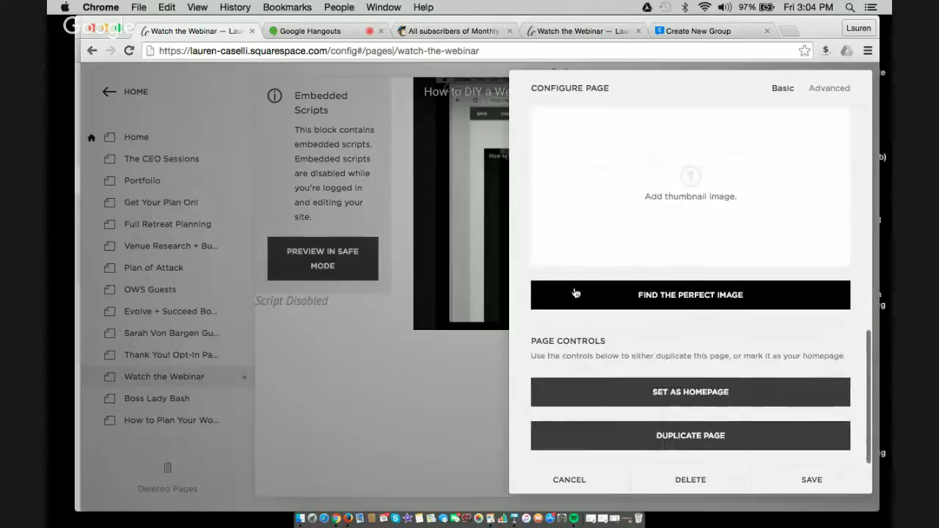
left_click(792, 487)
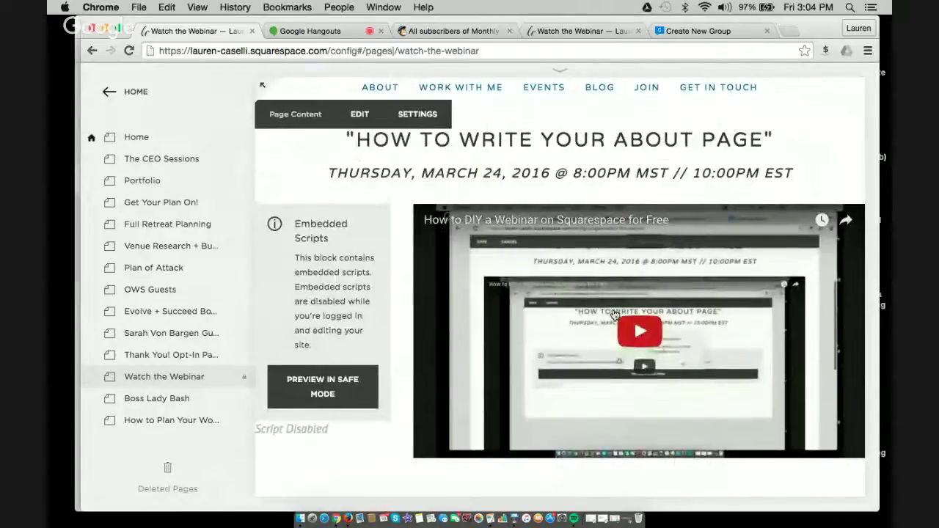
Switch to the Google Hangouts broadcast and stop screensharing.
left_click(302, 32)
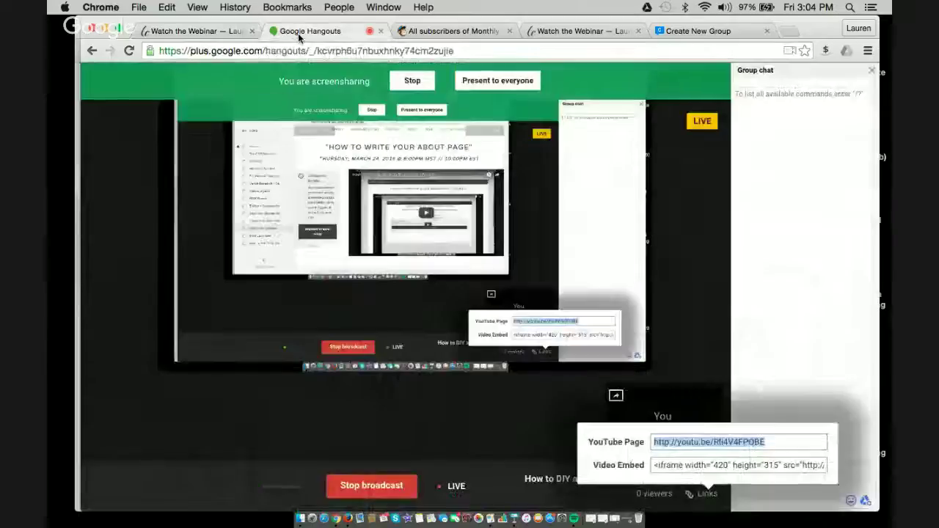
left_click(415, 80)
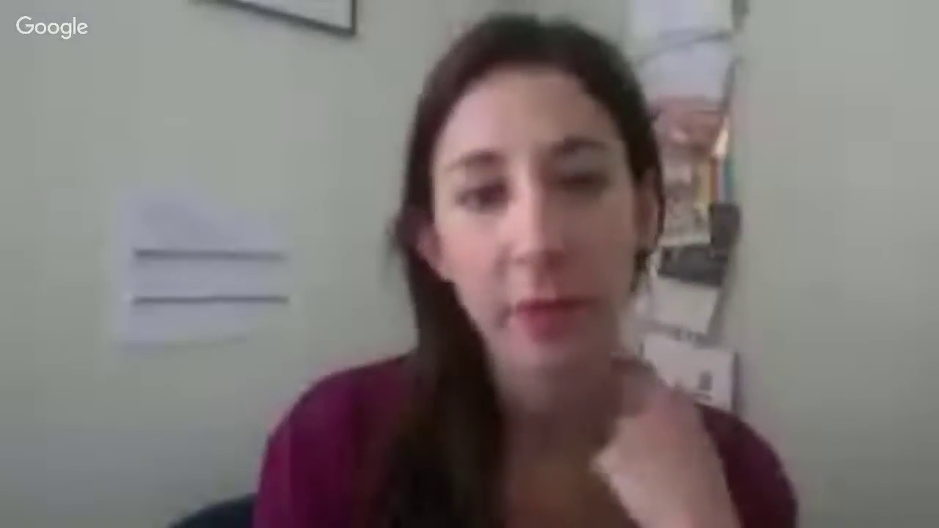